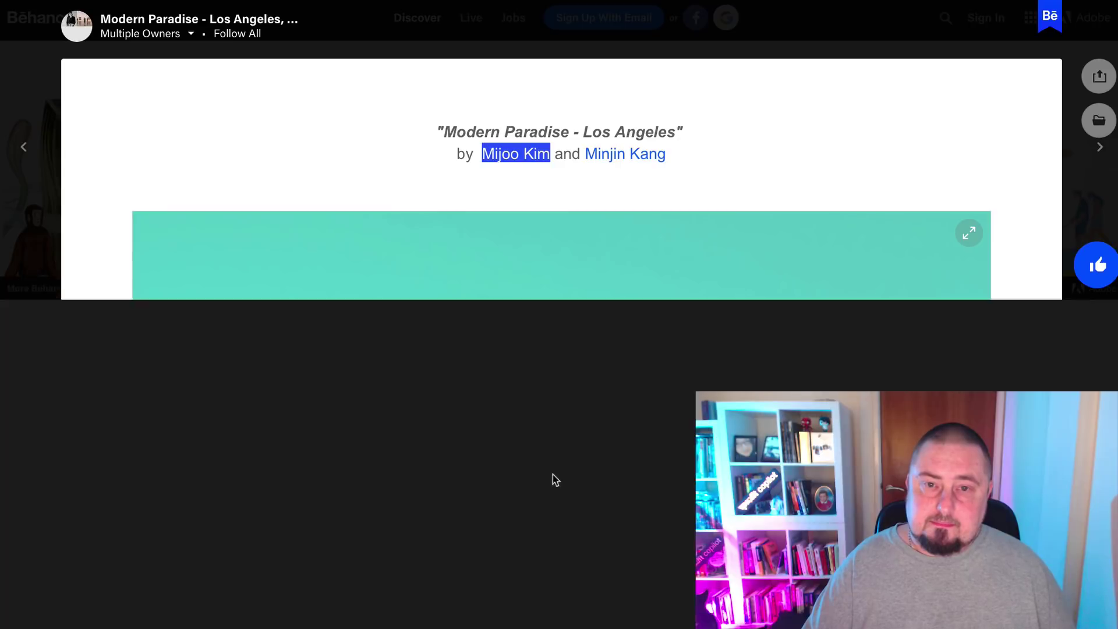
- Examine the HTML of the first artist's link in the Modern Paradise project, and close the inspector
scroll(555, 479, "down", 5)
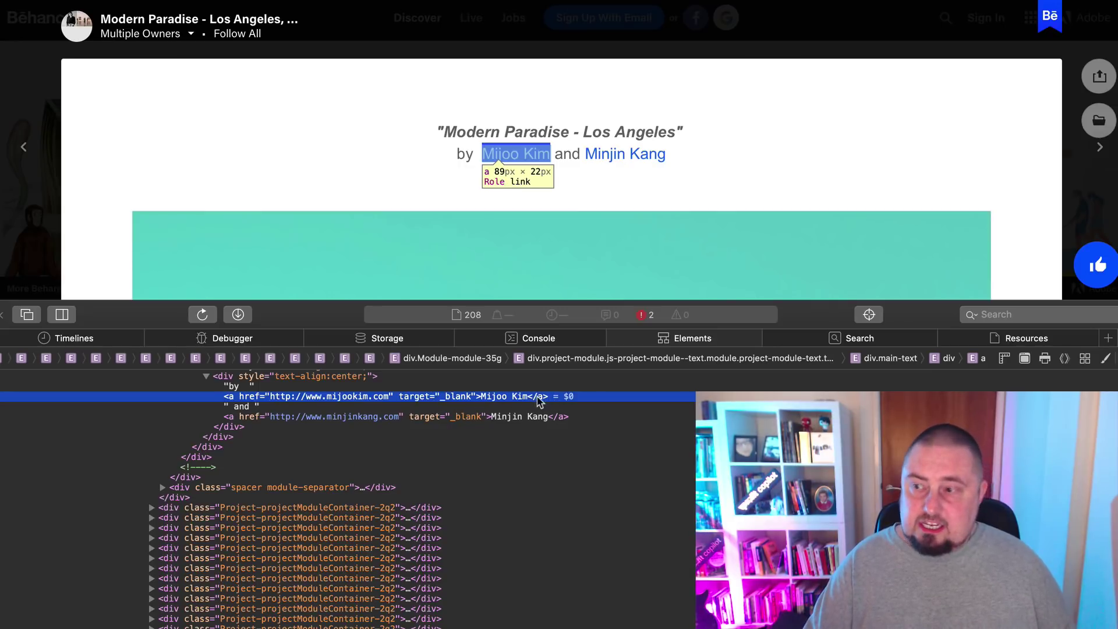
left_click(2, 317)
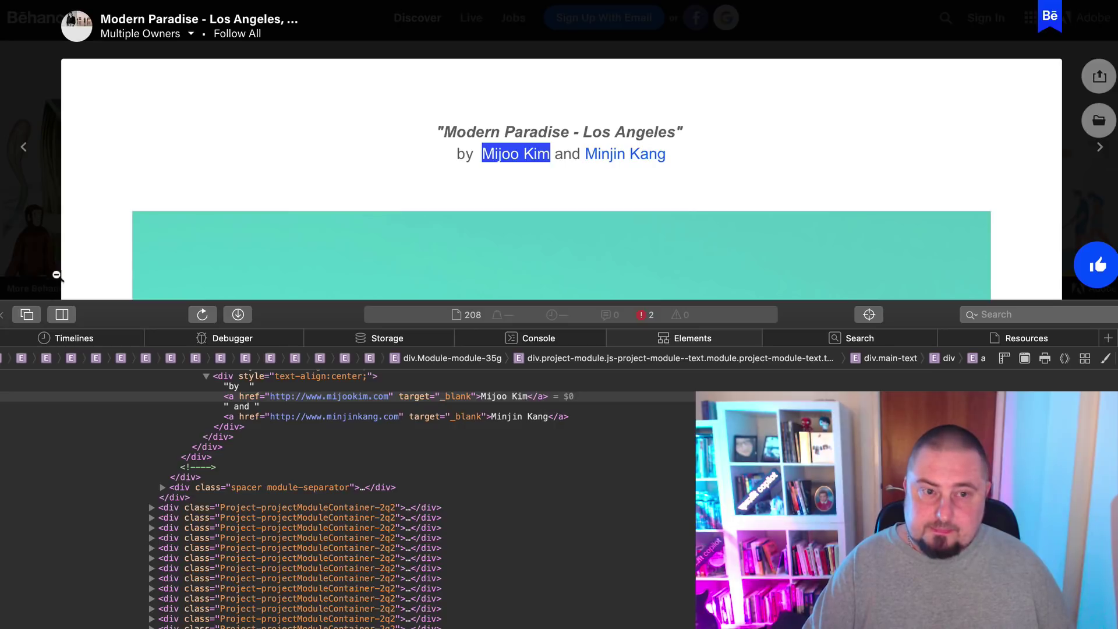
left_click(2, 315)
left_click(726, 158)
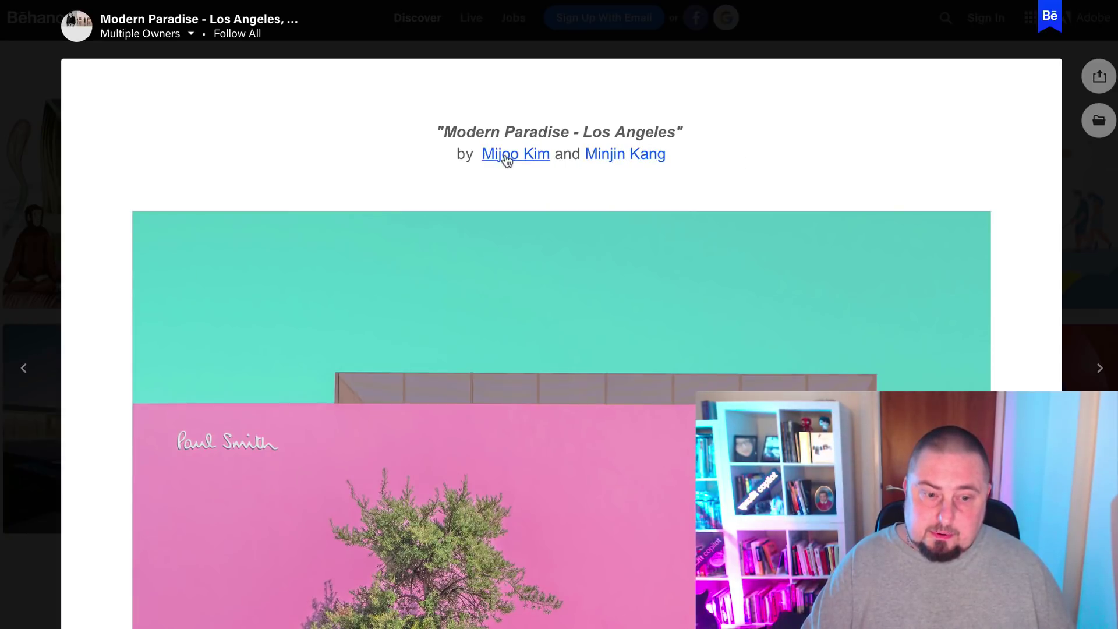
- Inspect the HTML of the second artist's link under the project title, close the inspector and clear the text selection
right_click(599, 162)
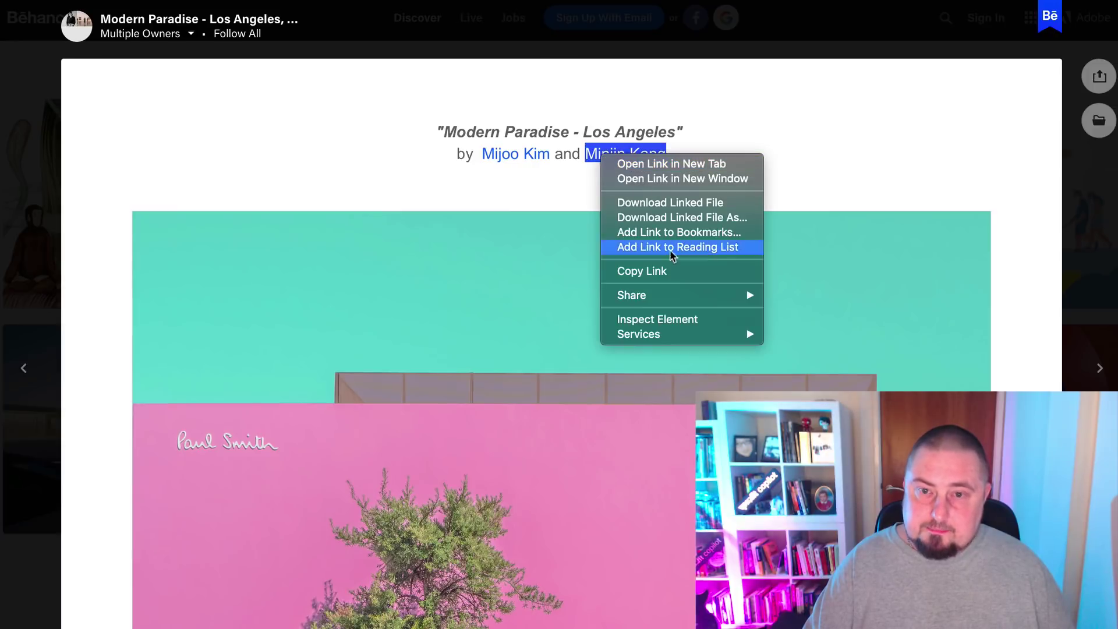
left_click(674, 322)
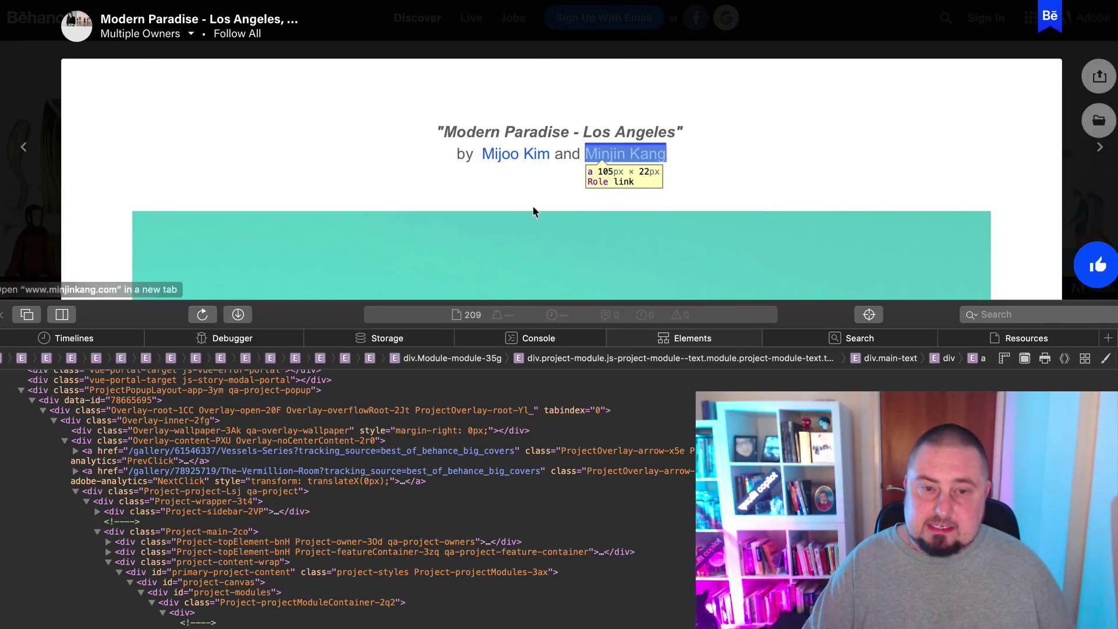
scroll(507, 443, "down", 5)
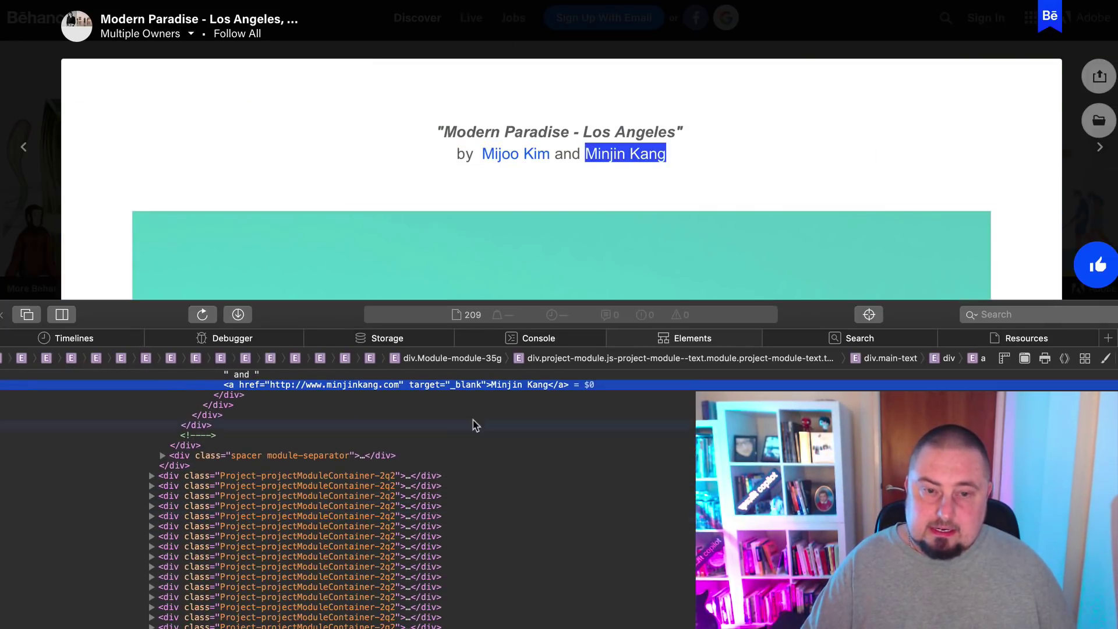
scroll(273, 406, "up", 1)
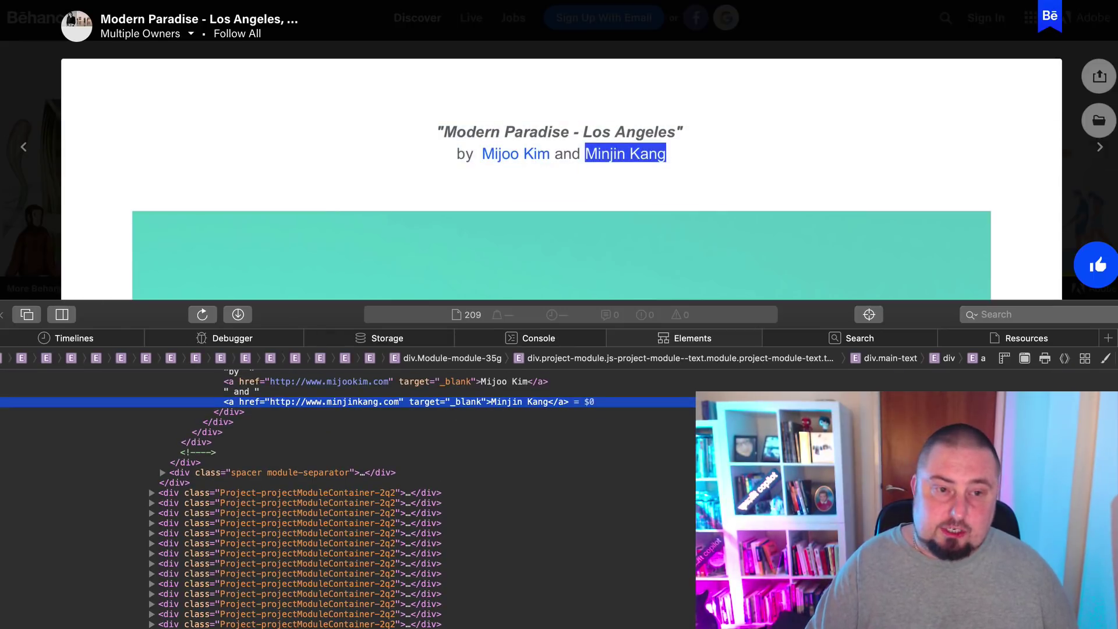
left_click(3, 315)
left_click_drag(776, 162, 666, 301)
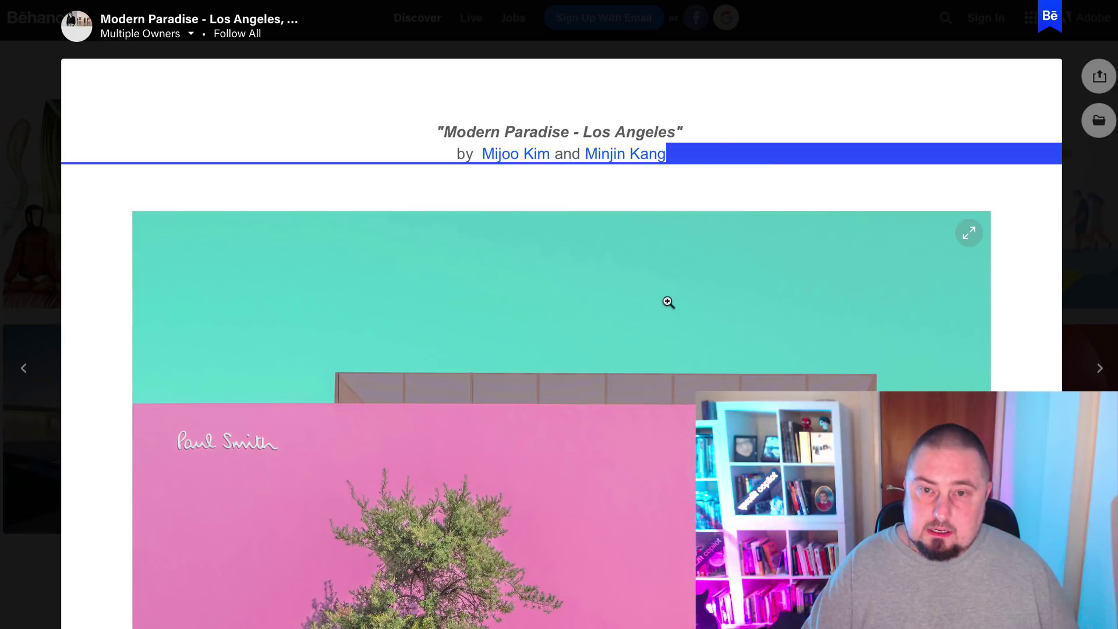
left_click(713, 133)
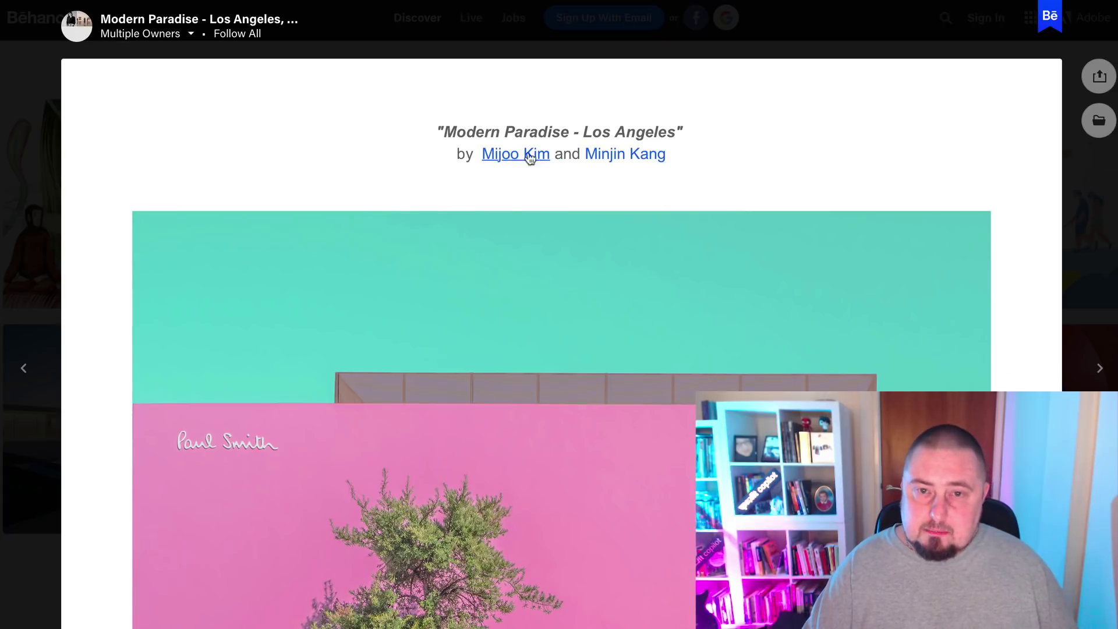
- Look over the first image of the Modern Paradise project and close the project to return to the gallery
scroll(621, 209, "down", 4)
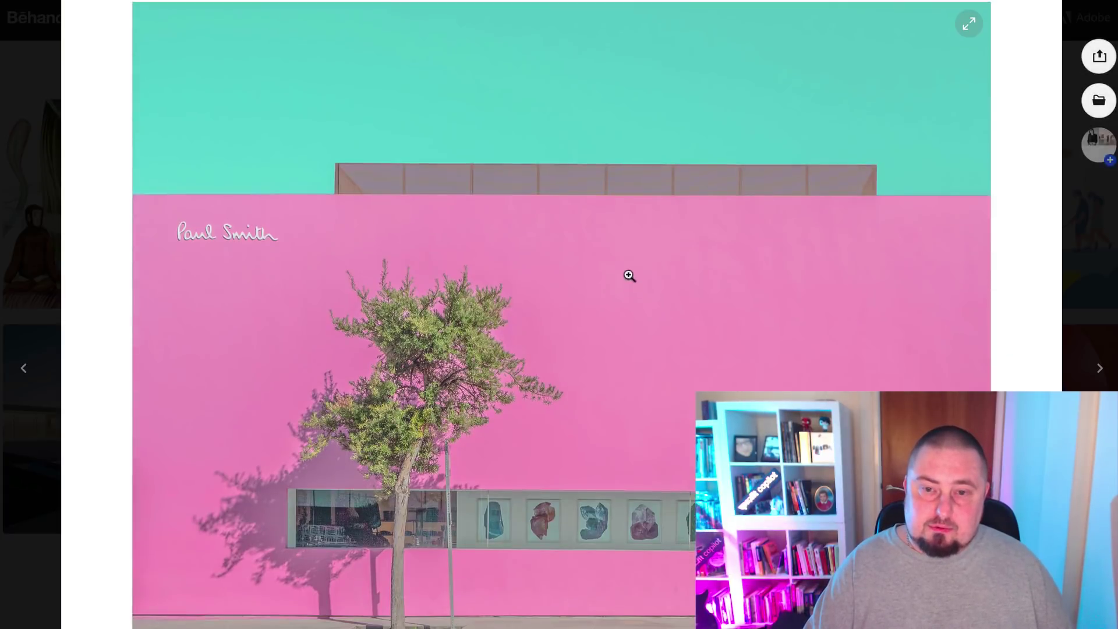
scroll(624, 242, "up", 4)
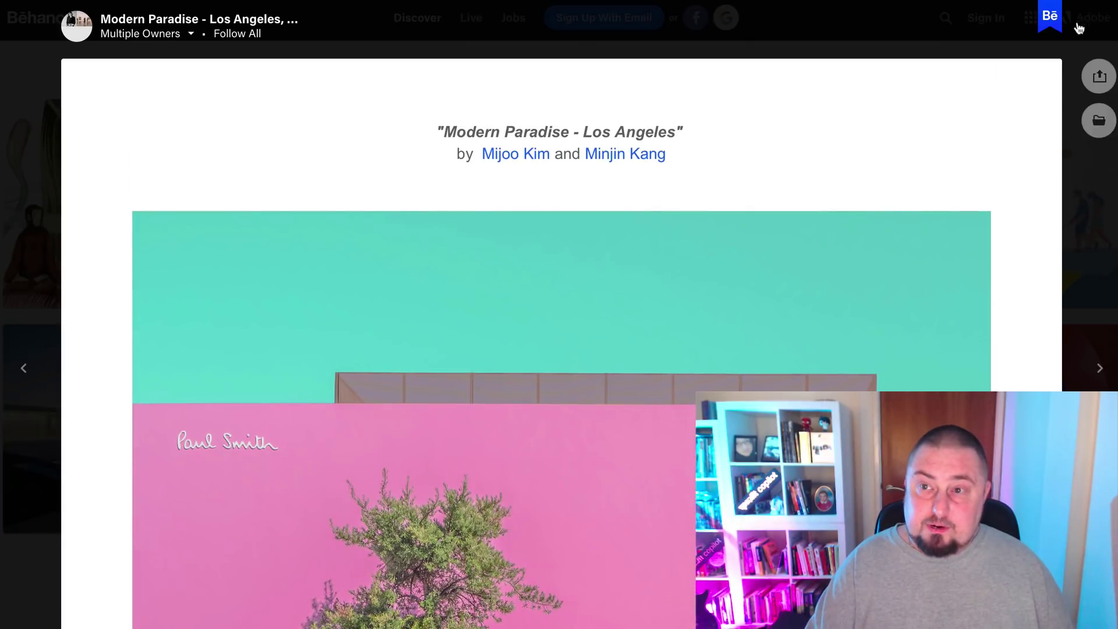
left_click(1099, 6)
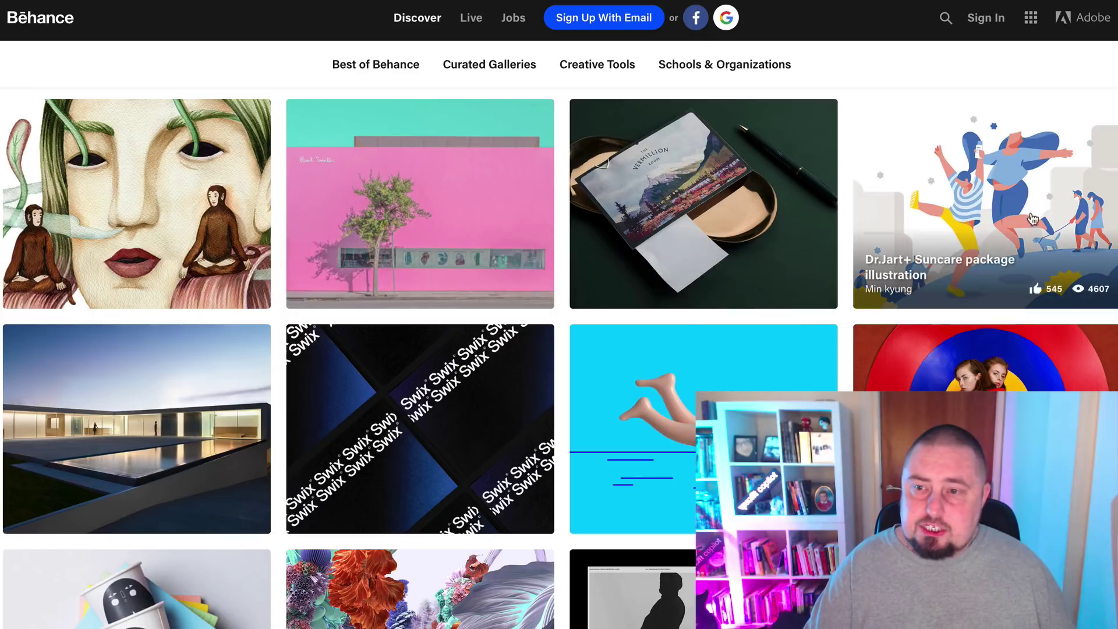
- Browse the featured projects in the Discover gallery
scroll(505, 434, "down", 1)
scroll(506, 434, "up", 1)
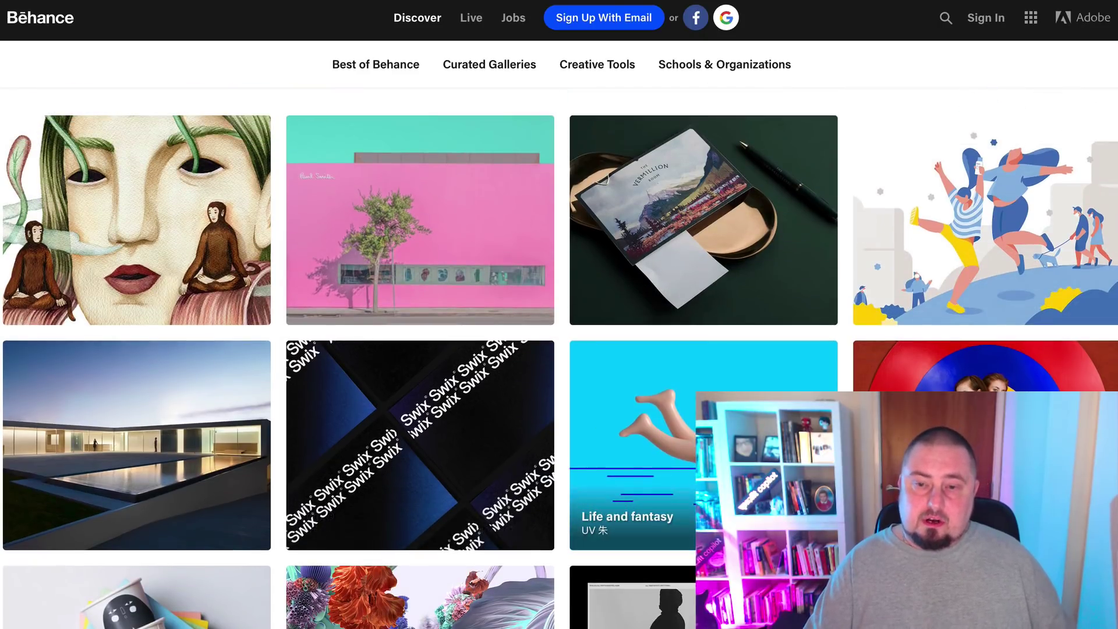
scroll(452, 315, "up", 2)
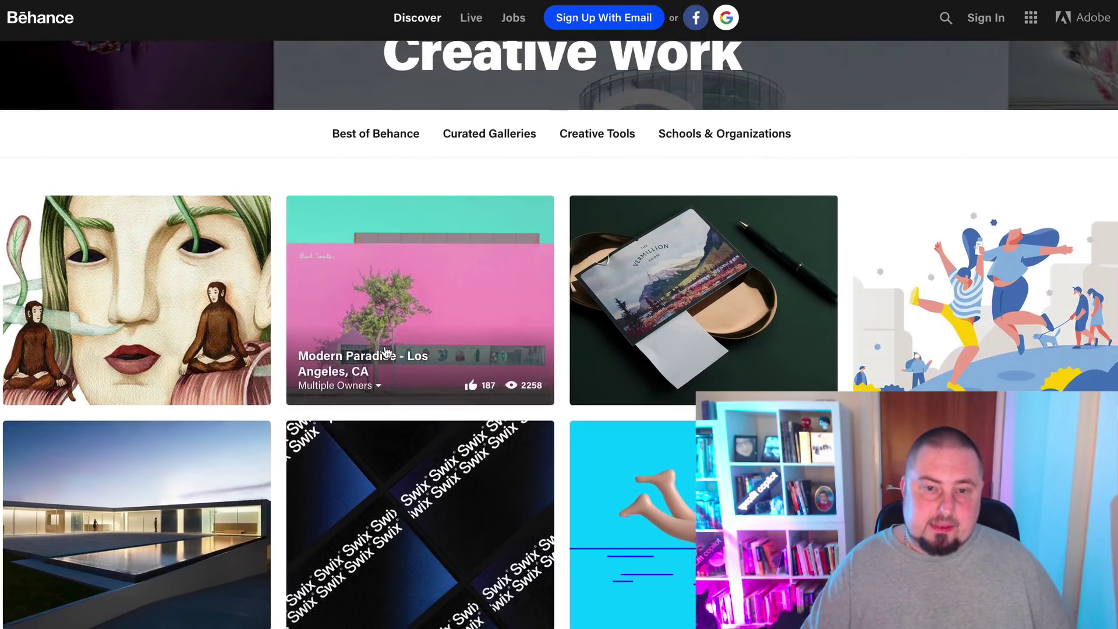
scroll(443, 305, "up", 1)
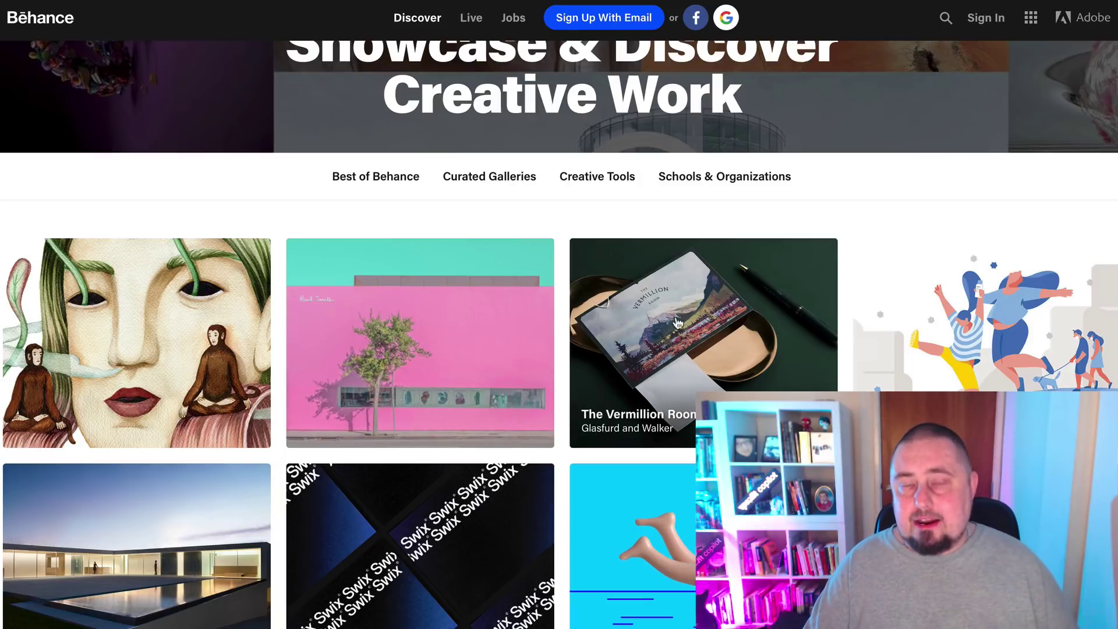
scroll(677, 341, "down", 1)
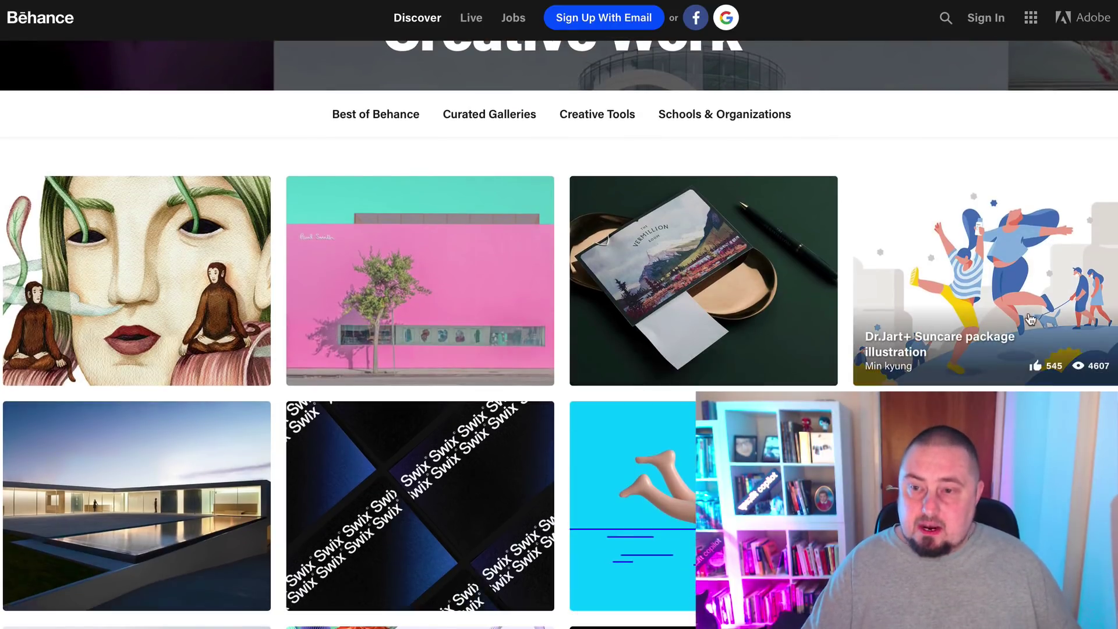
scroll(1031, 317, "down", 2)
scroll(986, 304, "down", 3)
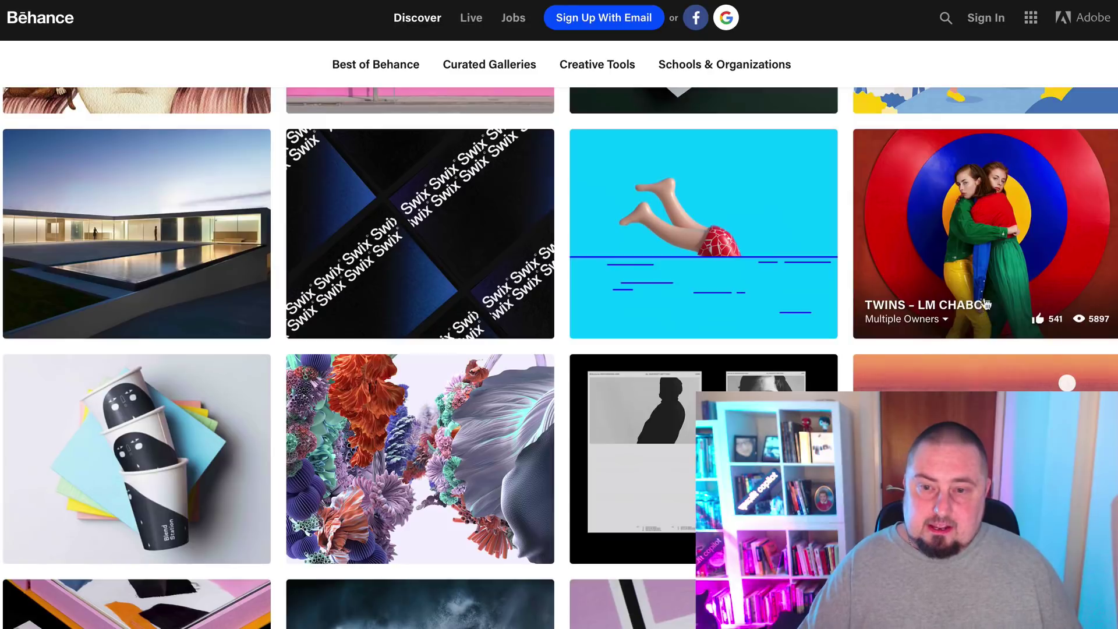
scroll(981, 280, "down", 2)
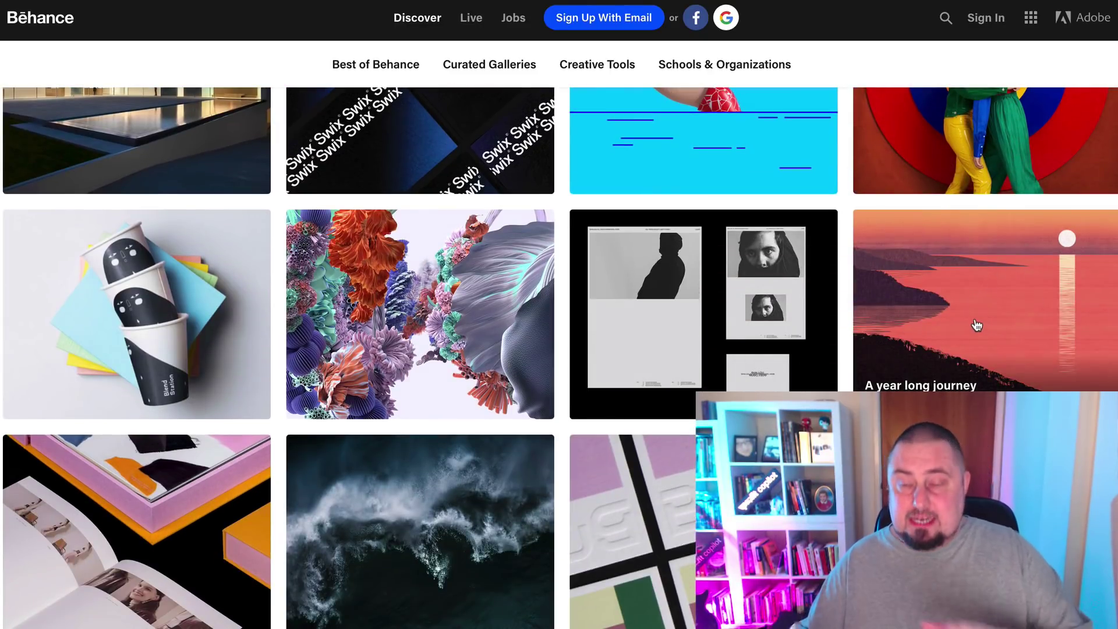
scroll(1007, 341, "down", 2)
scroll(1009, 345, "up", 2)
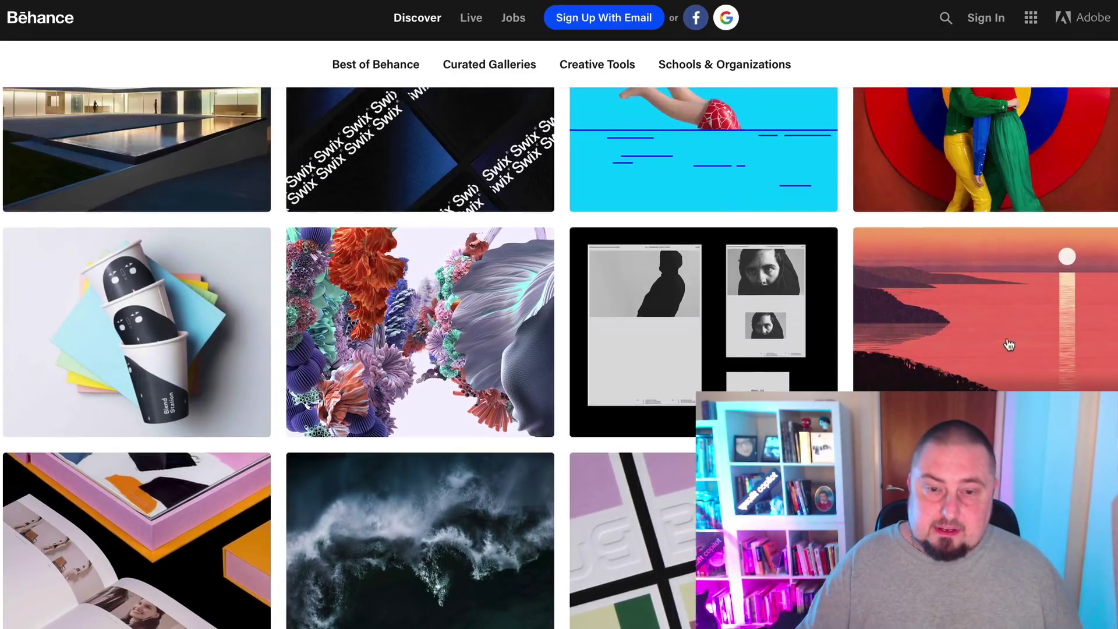
scroll(1009, 345, "up", 9)
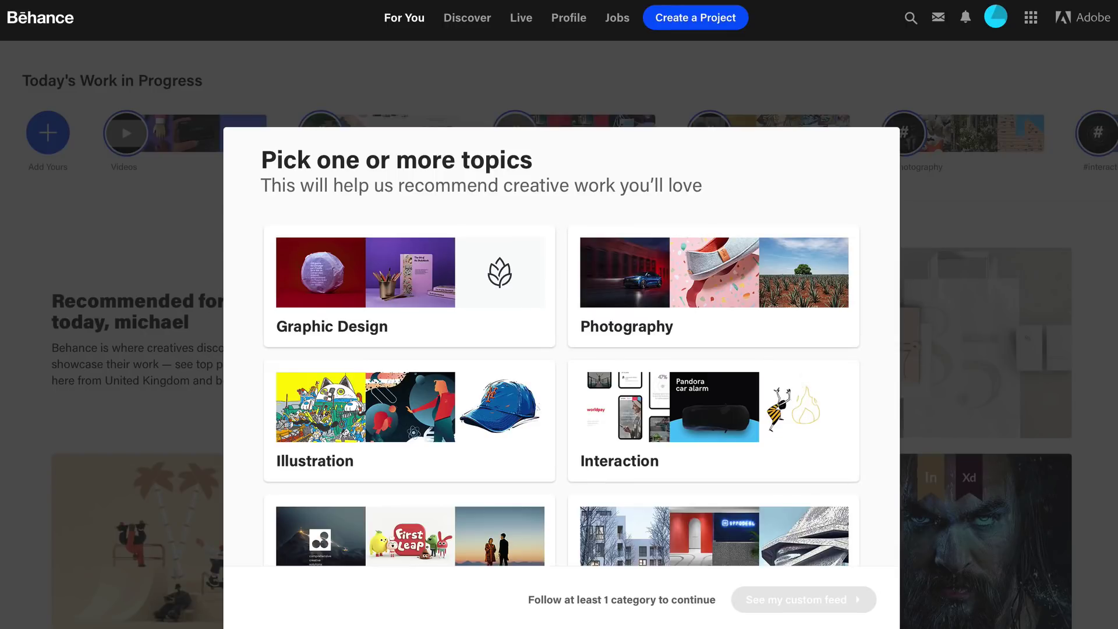
left_click_drag(261, 159, 532, 159)
double_click(536, 185)
left_click(535, 185)
left_click_drag(261, 186, 395, 185)
left_click(395, 185)
left_click_drag(629, 186, 703, 185)
left_click(702, 185)
- Follow the Advertising topic and open the custom feed
scroll(580, 395, "down", 9)
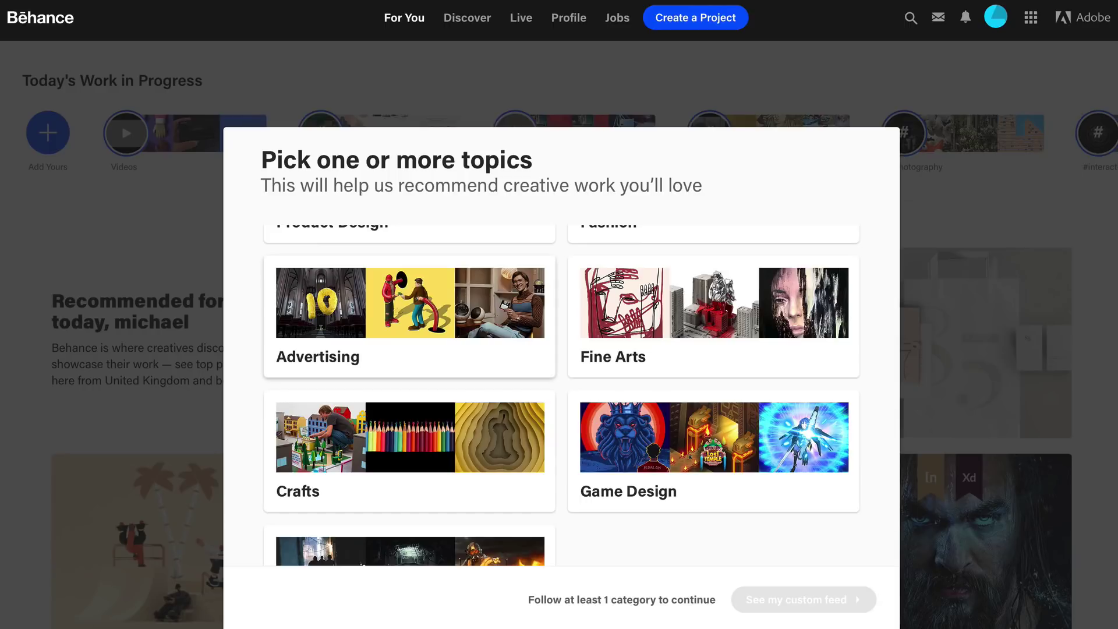
left_click(409, 317)
scroll(580, 395, "down", 2)
scroll(581, 395, "up", 4)
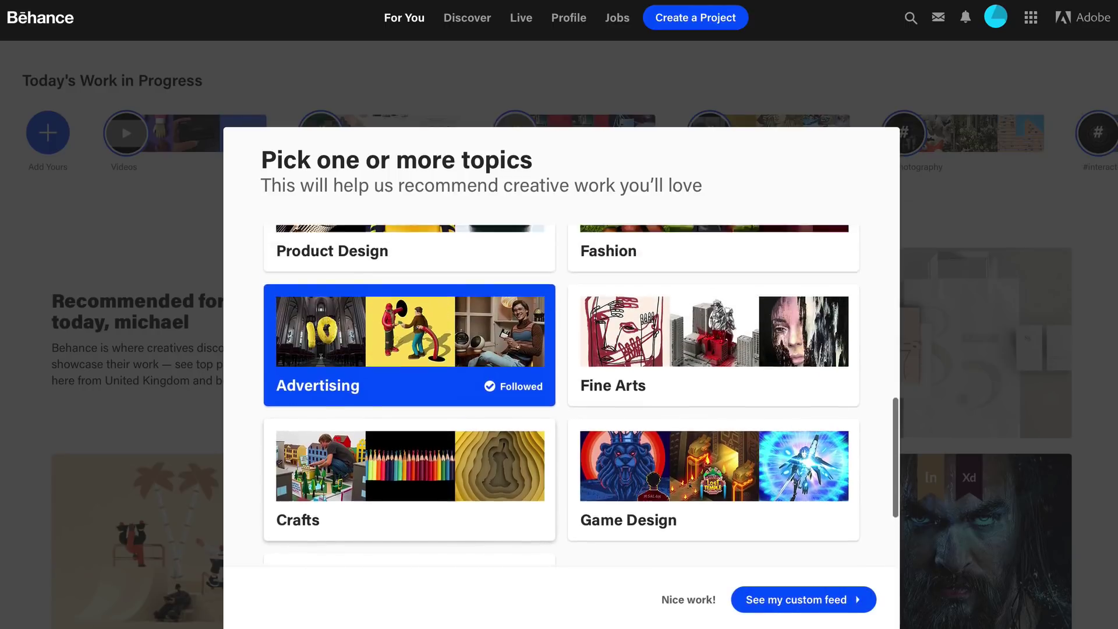
scroll(561, 395, "down", 3)
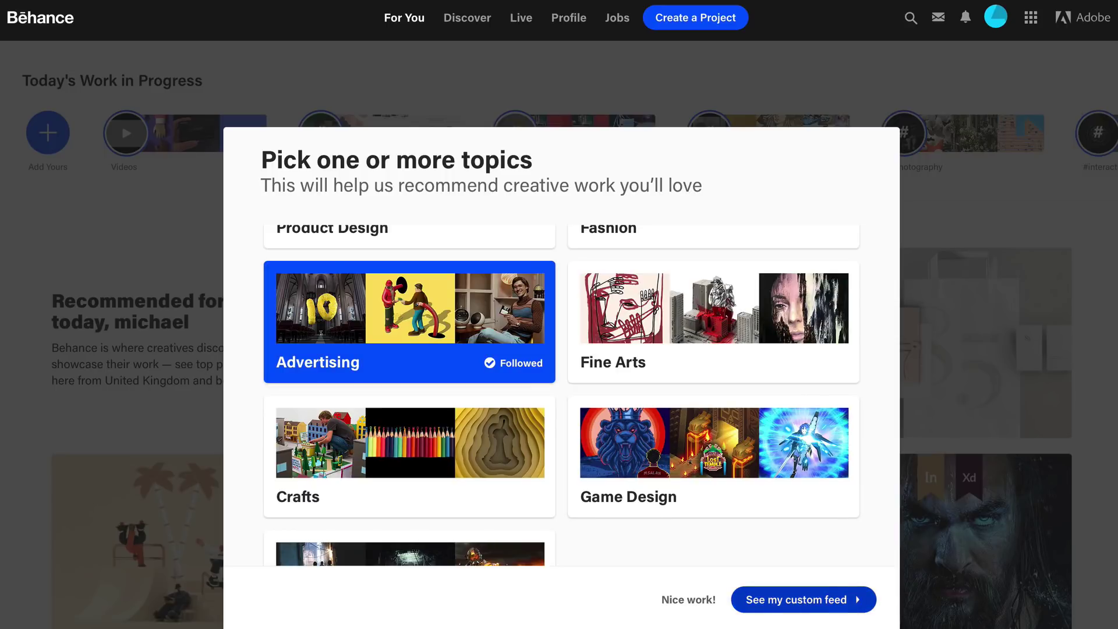
left_click(804, 599)
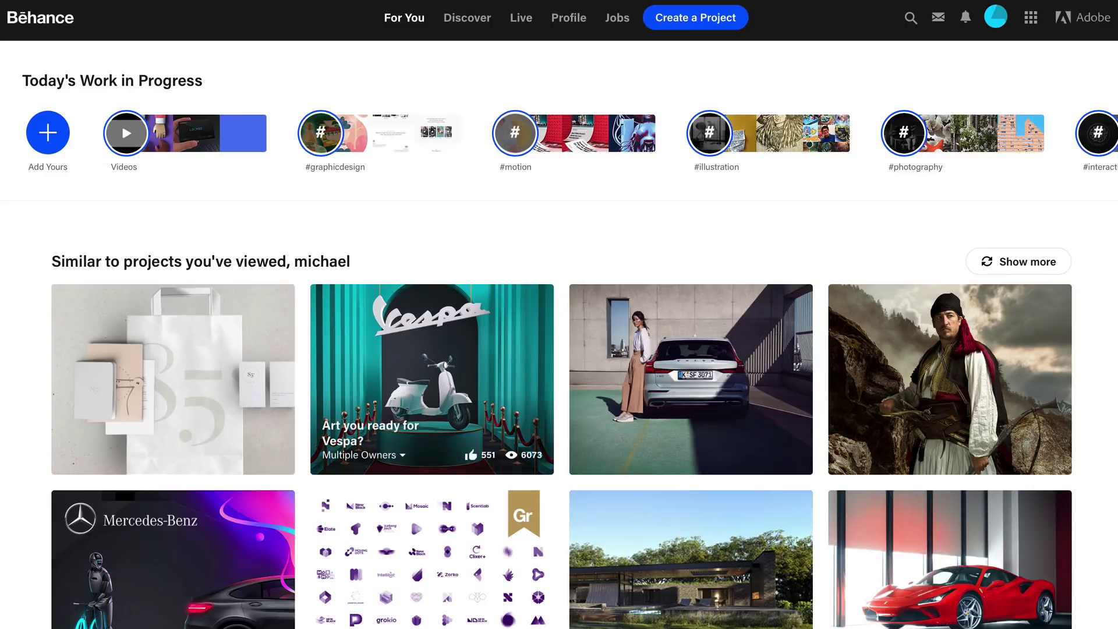
- Browse the recommended projects in the feed and open the "LOGO DESIGN projects 2018 - 2019" project
scroll(432, 292, "down", 3)
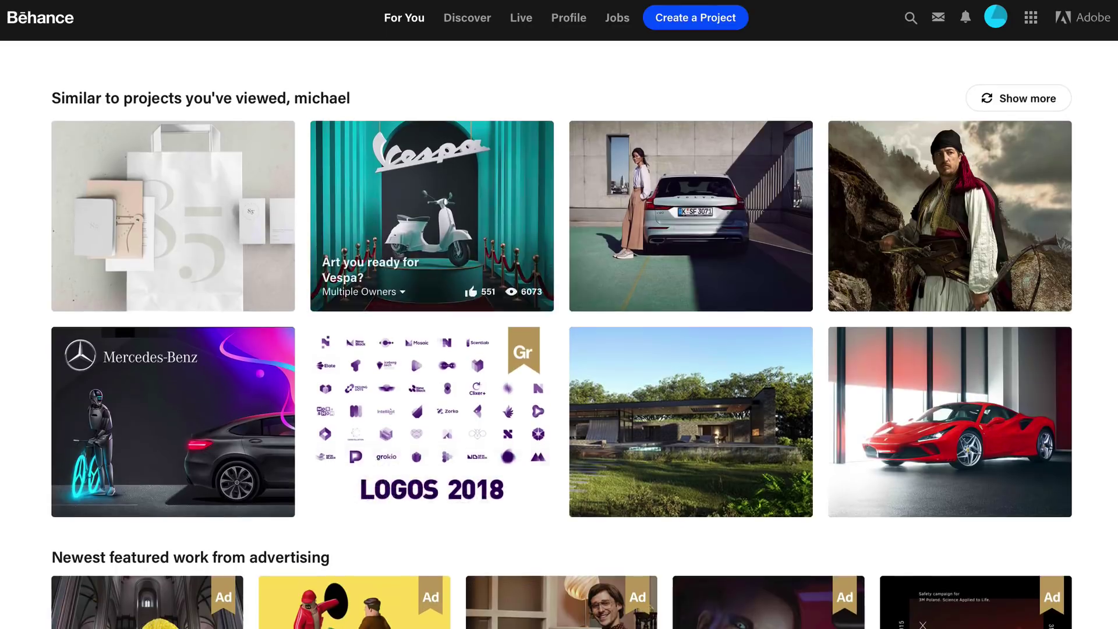
scroll(173, 419, "down", 1)
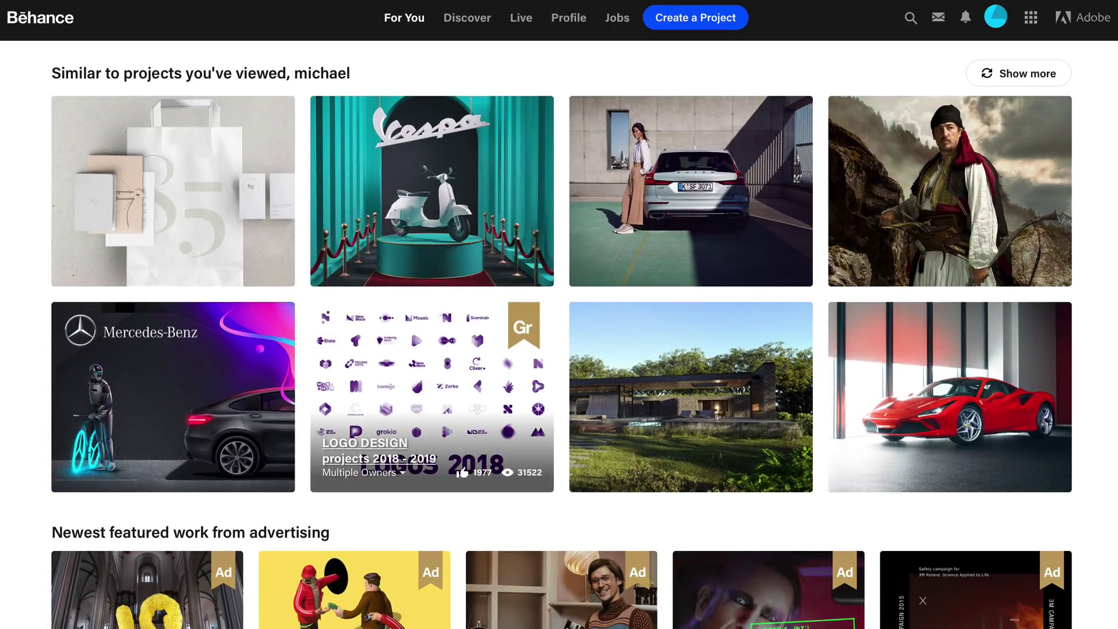
scroll(378, 454, "down", 1)
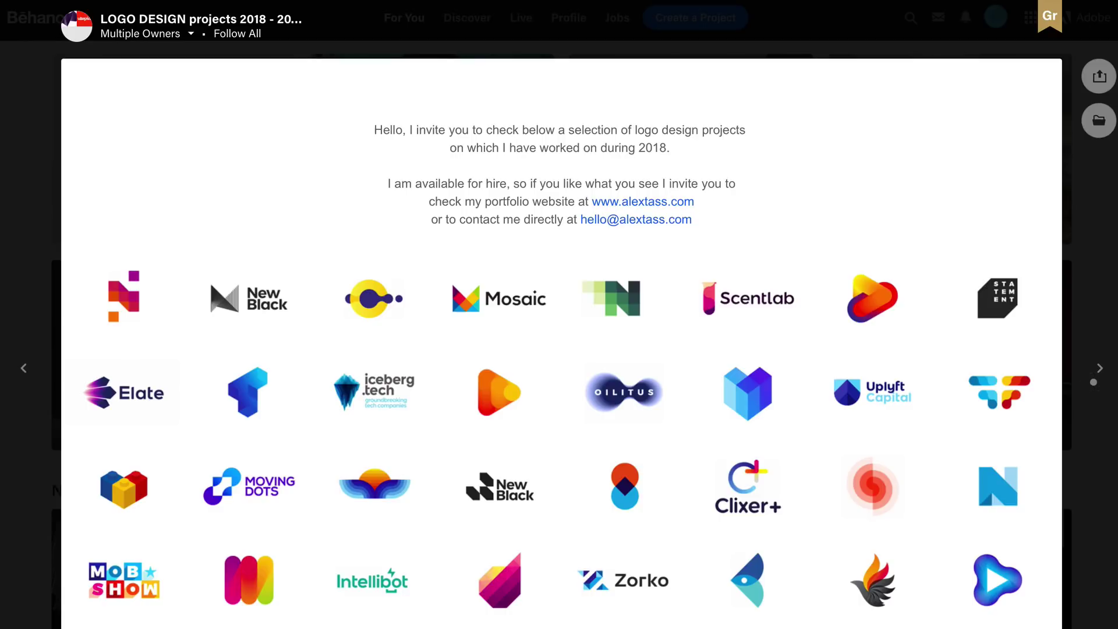
- Inspect the HTML of the portfolio website link in the logo project's introduction, and close the inspector and the project
left_click(1094, 383)
right_click(639, 201)
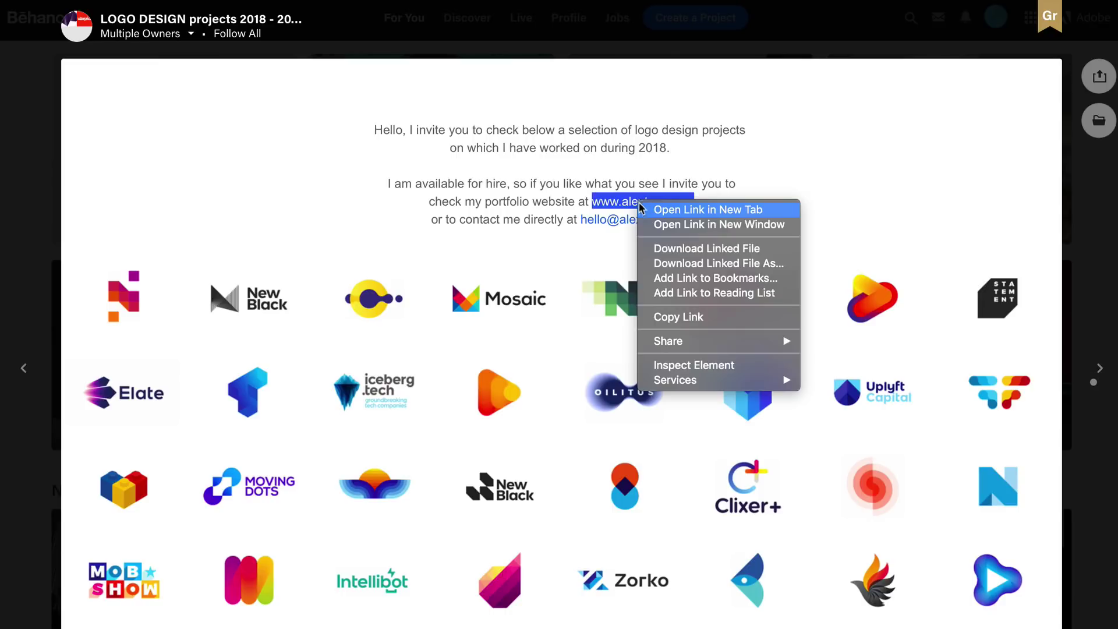
left_click(718, 366)
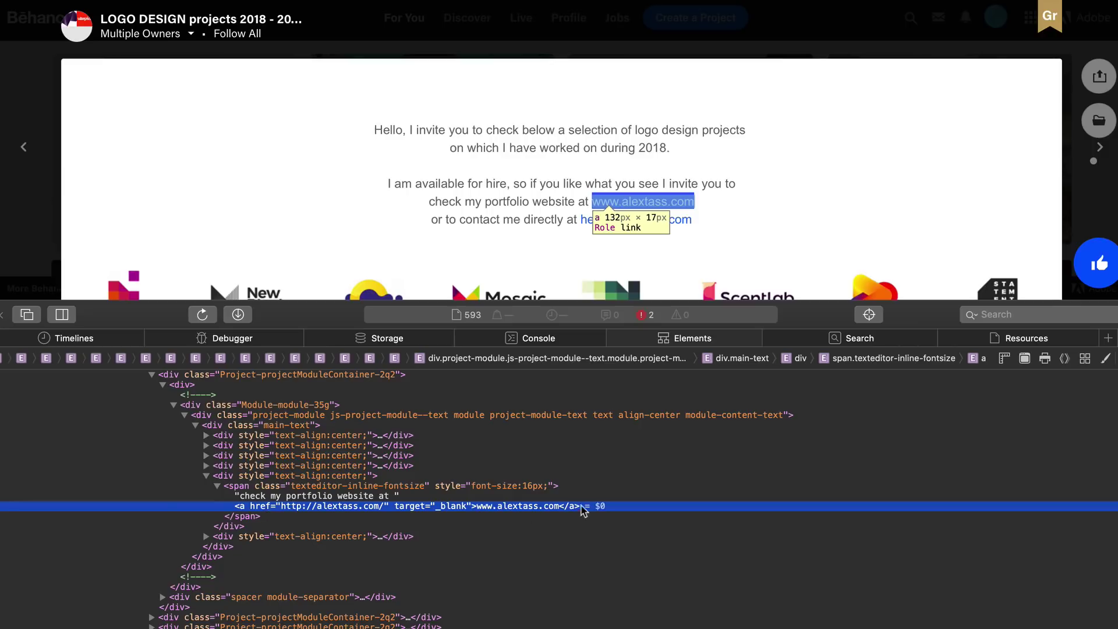
left_click(2, 316)
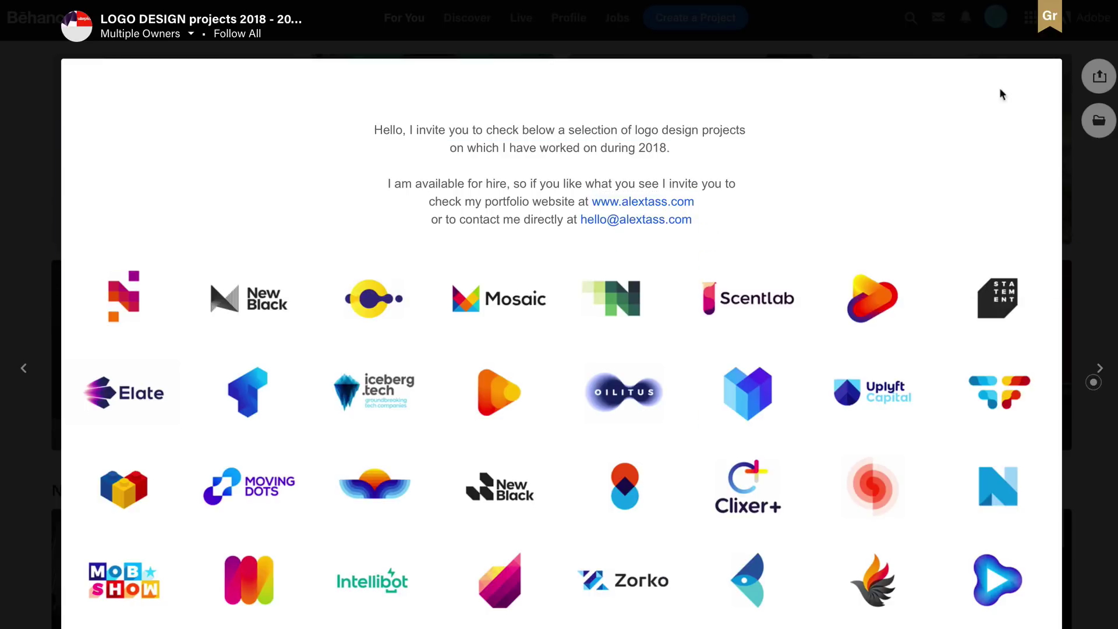
left_click(1064, 45)
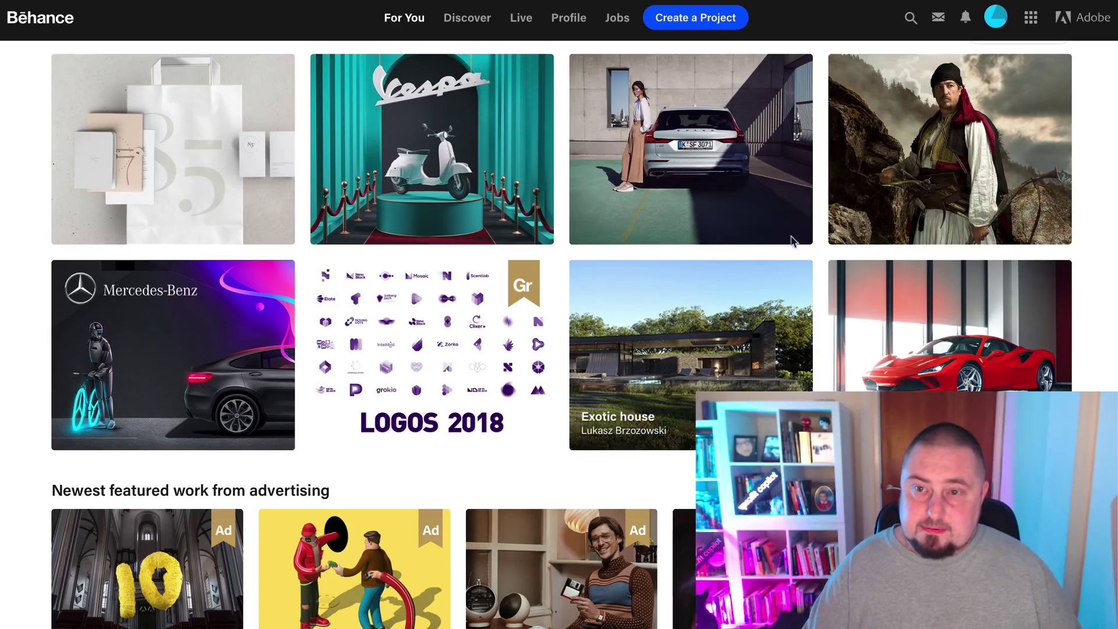
- Start a new project and add the hand-drawn opt-in funnel image to its content
scroll(653, 377, "down", 1)
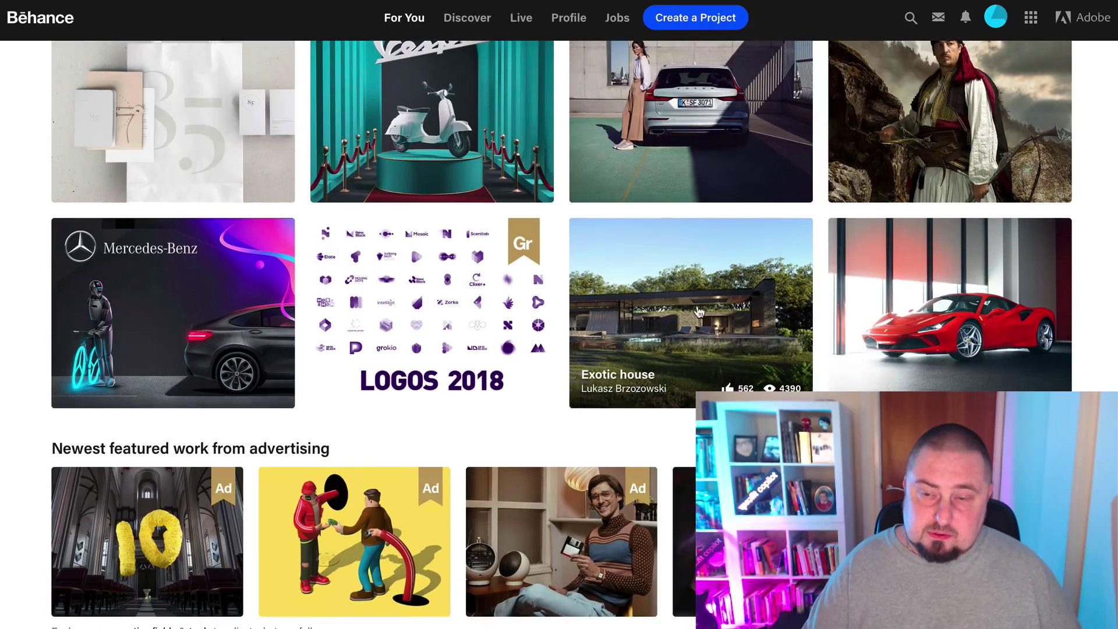
scroll(463, 407, "up", 3)
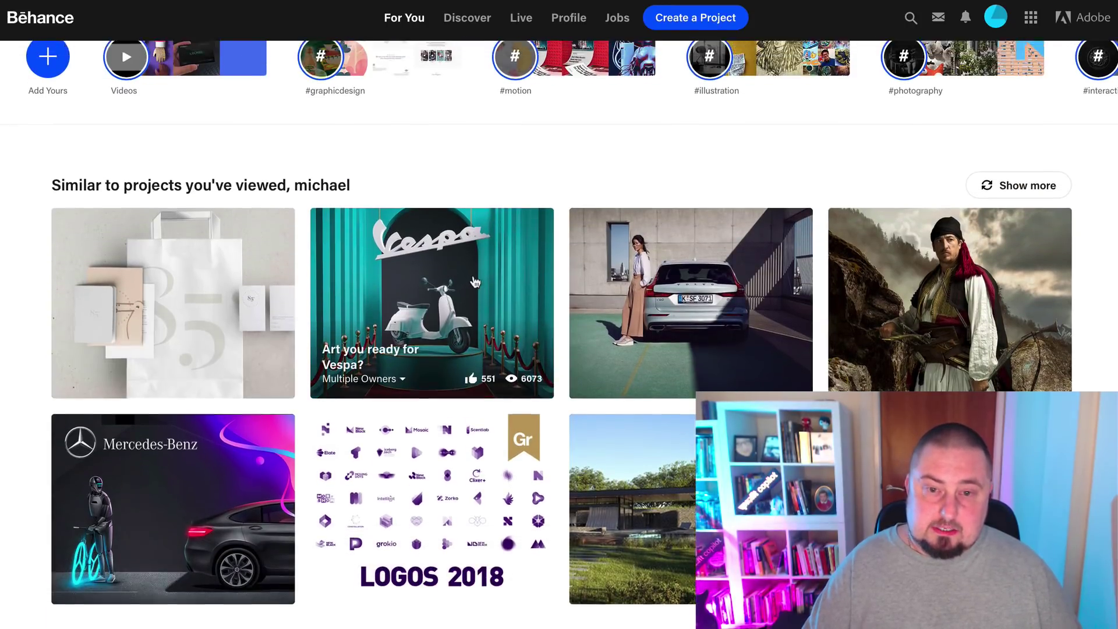
scroll(714, 317, "up", 2)
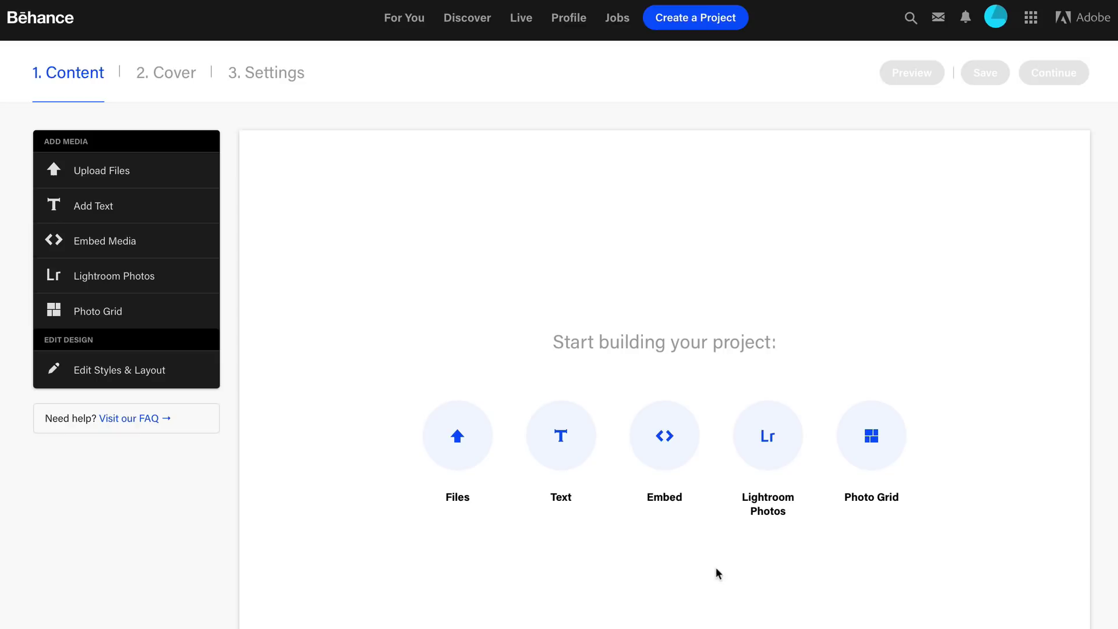
scroll(718, 573, "down", 3)
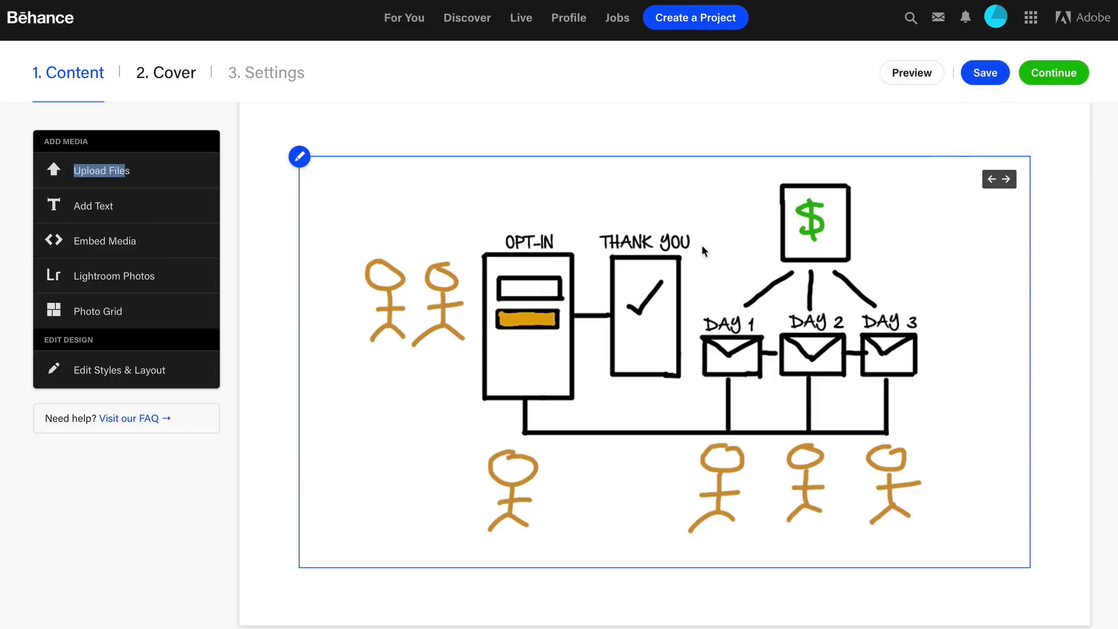
- Continue to the project cover, title the project "Traffic funnel", and accept the cover image crop
left_click(1101, 174)
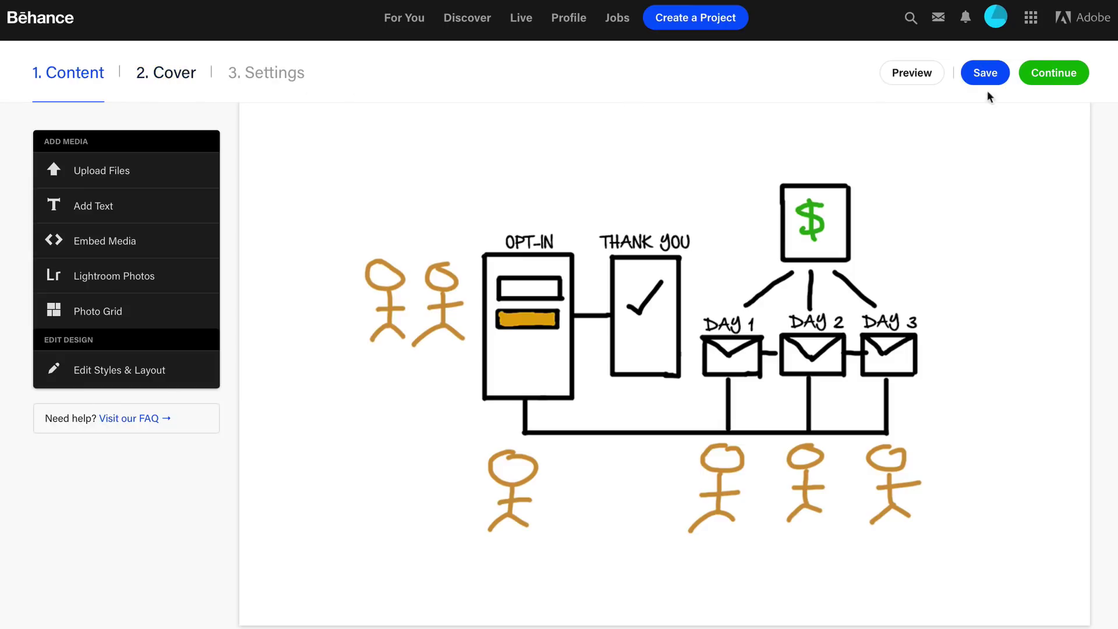
left_click(1055, 76)
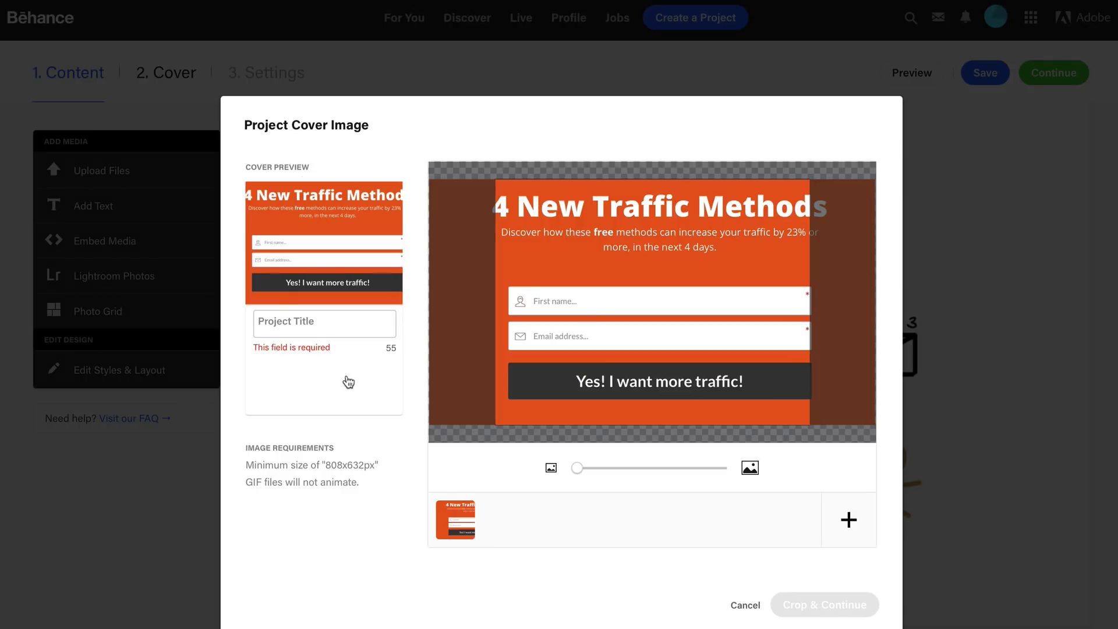
left_click(325, 322)
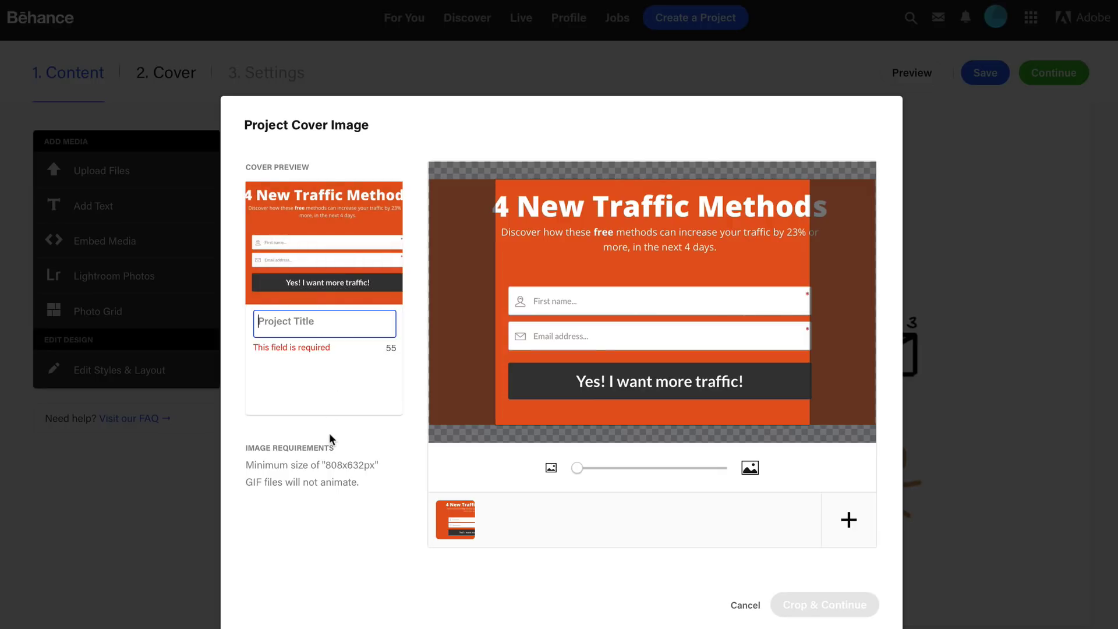
type("Tra")
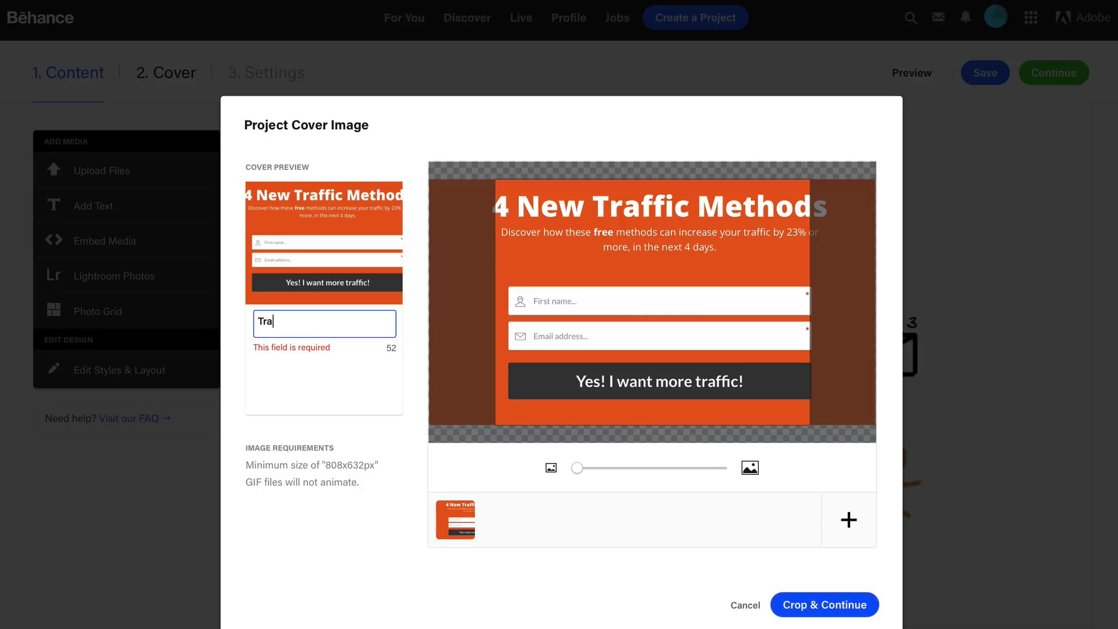
type("ffic funnel")
left_click(840, 610)
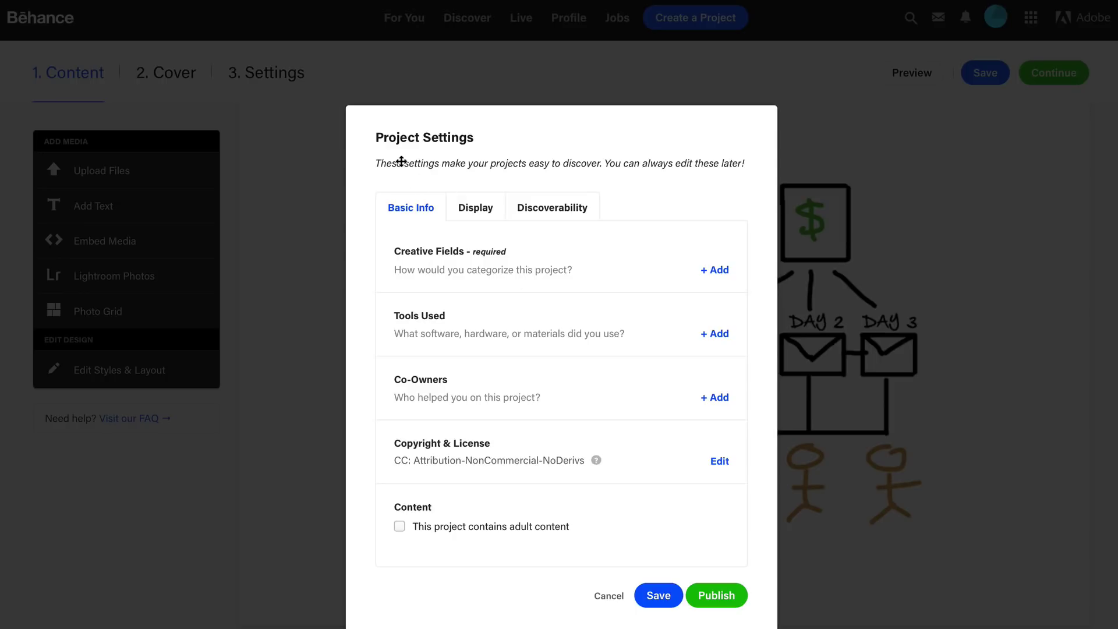
- Assign Advertising as the project's creative field in the project settings
left_click(715, 269)
left_click(447, 266)
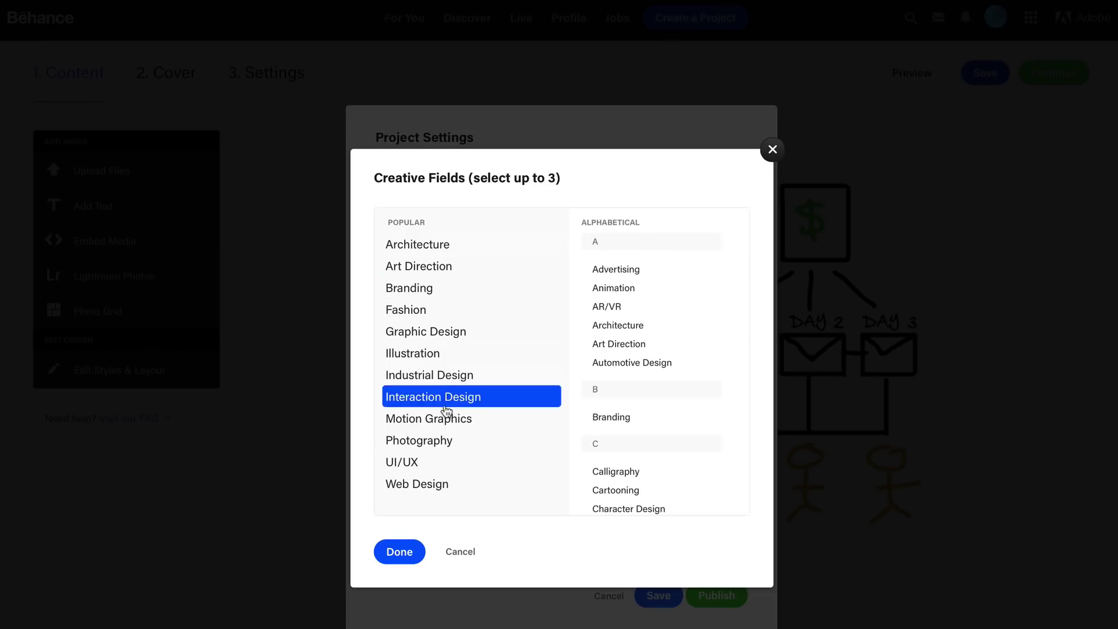
left_click(424, 292)
left_click(426, 297)
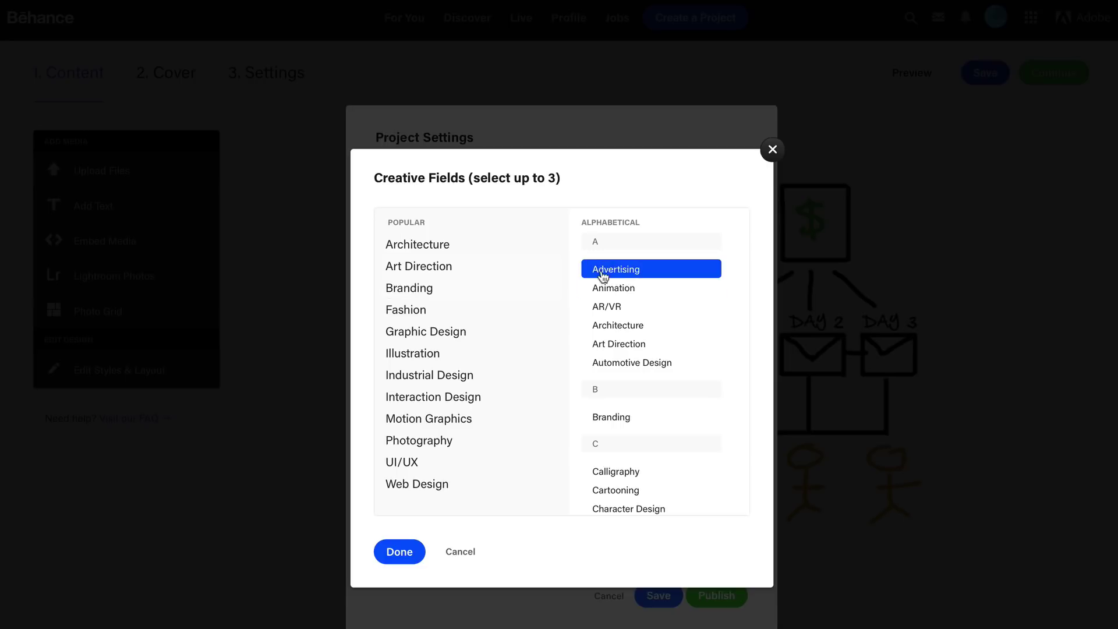
left_click(622, 275)
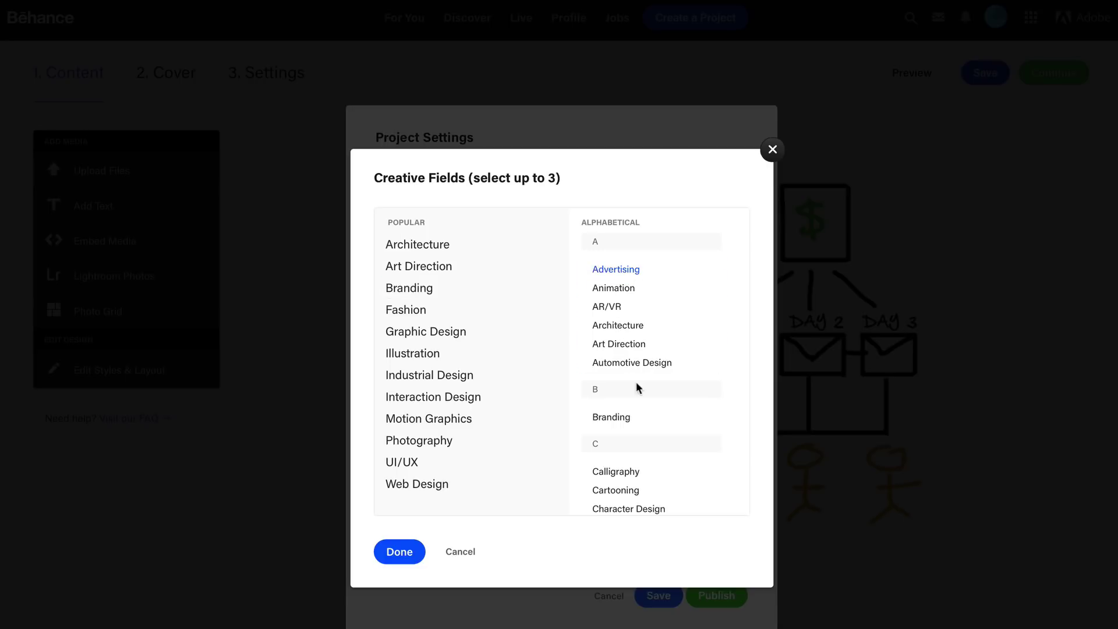
left_click(399, 551)
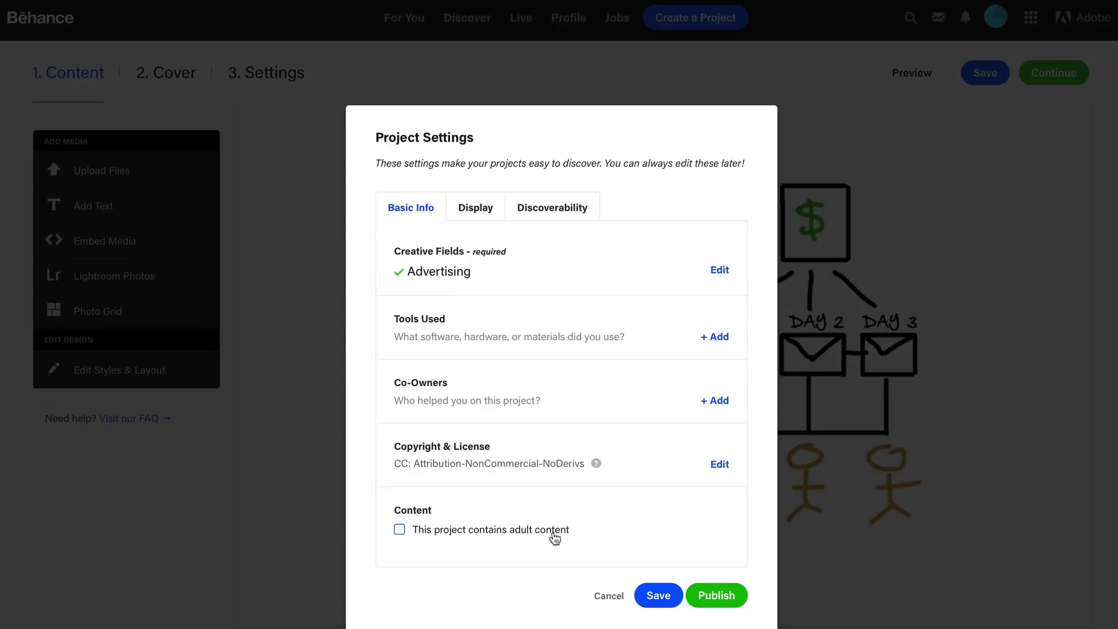
- Check the display settings and enter the project description "traffic funnel; drive organic traffic to your site for free"
left_click(477, 210)
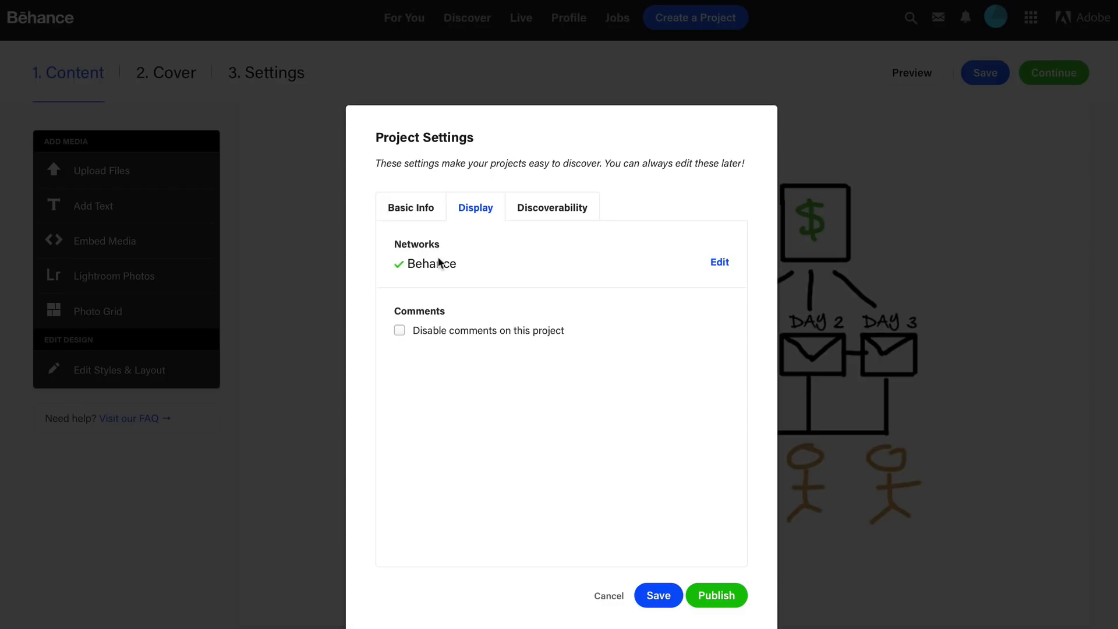
left_click(556, 215)
left_click(437, 277)
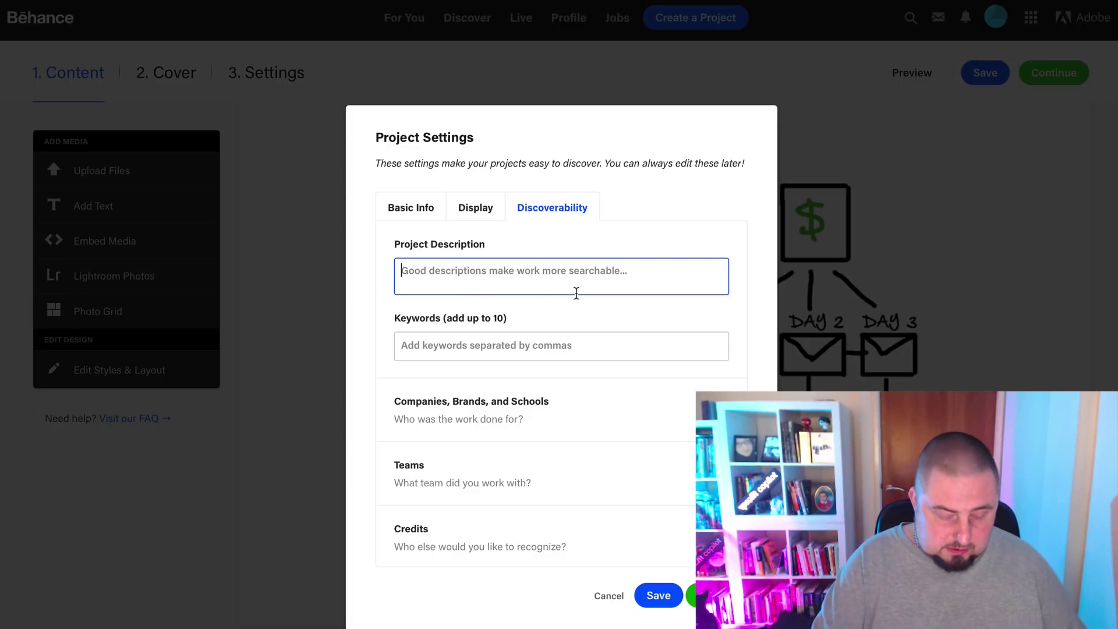
type("traffic funnel")
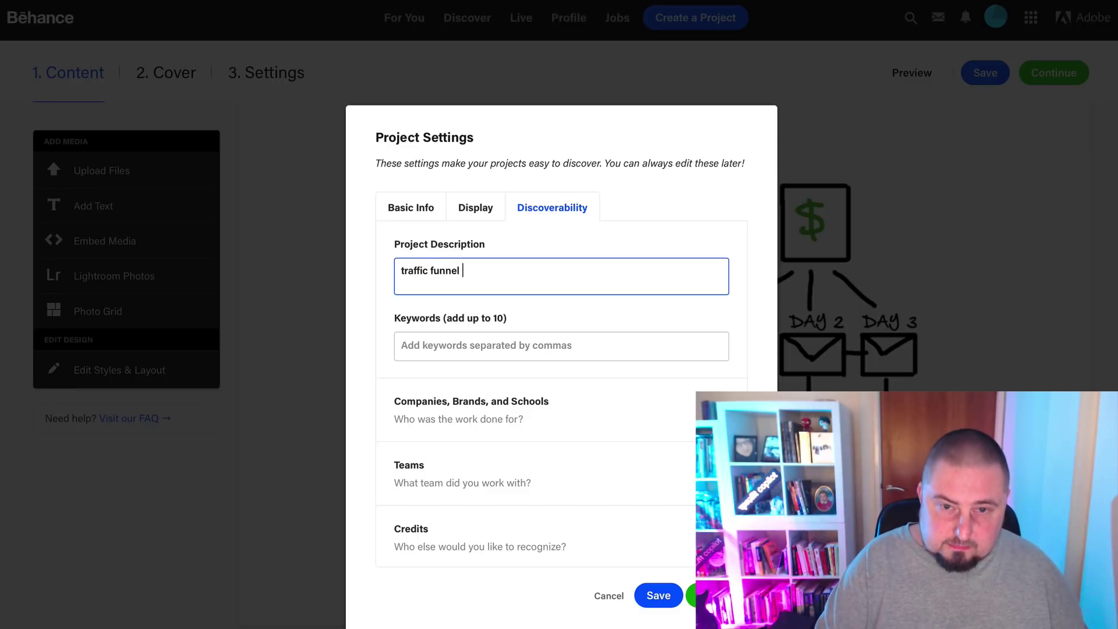
key("BackSpace")
type("; d")
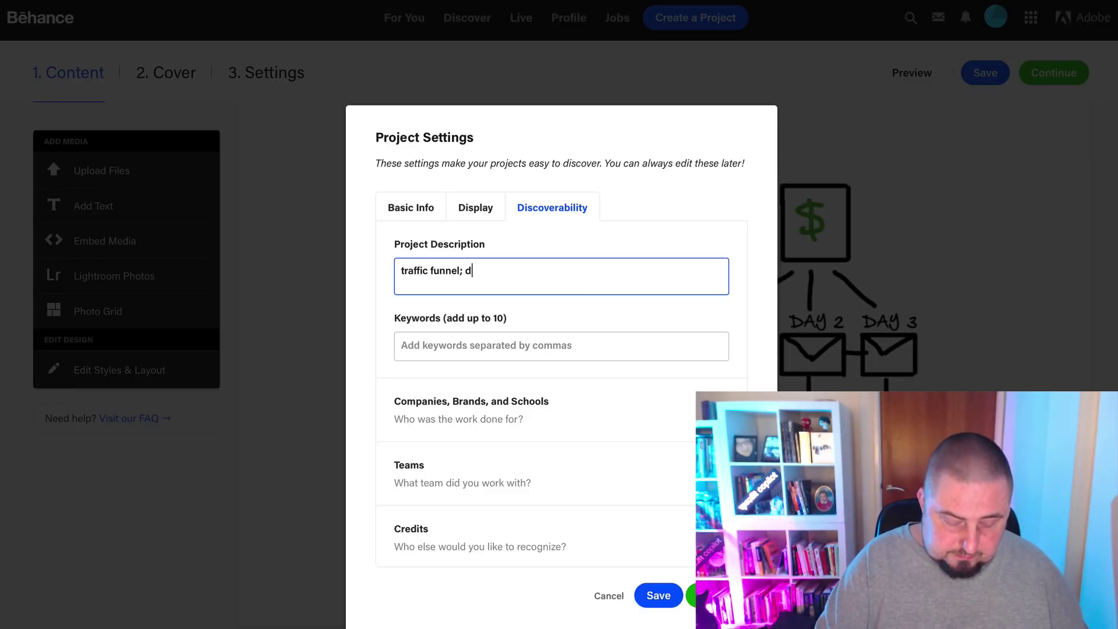
type("rive orga")
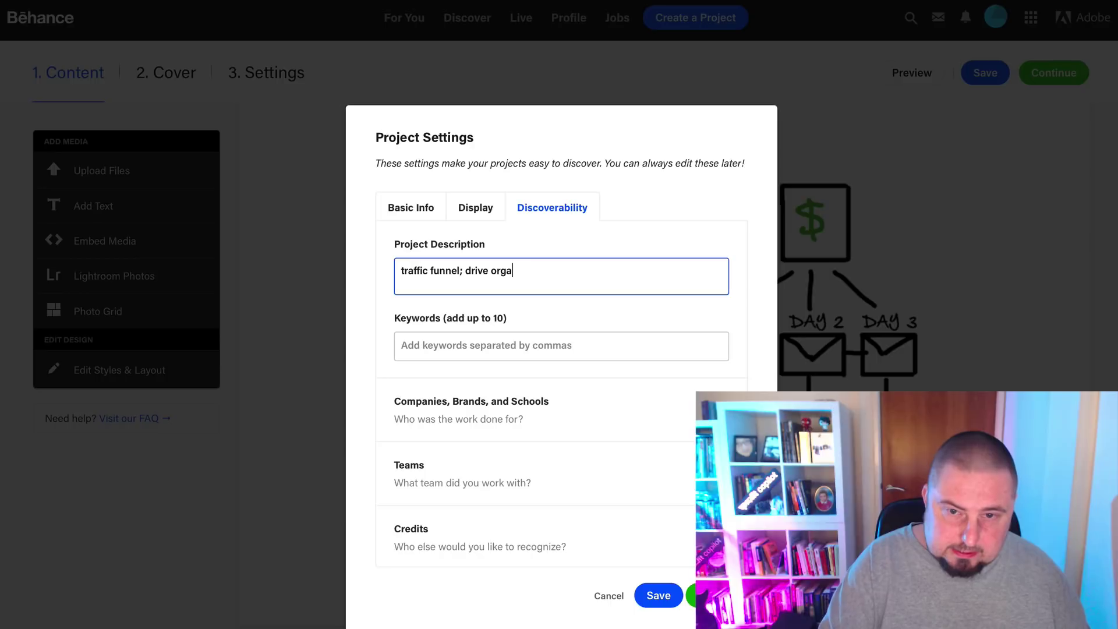
type("nic traffic to")
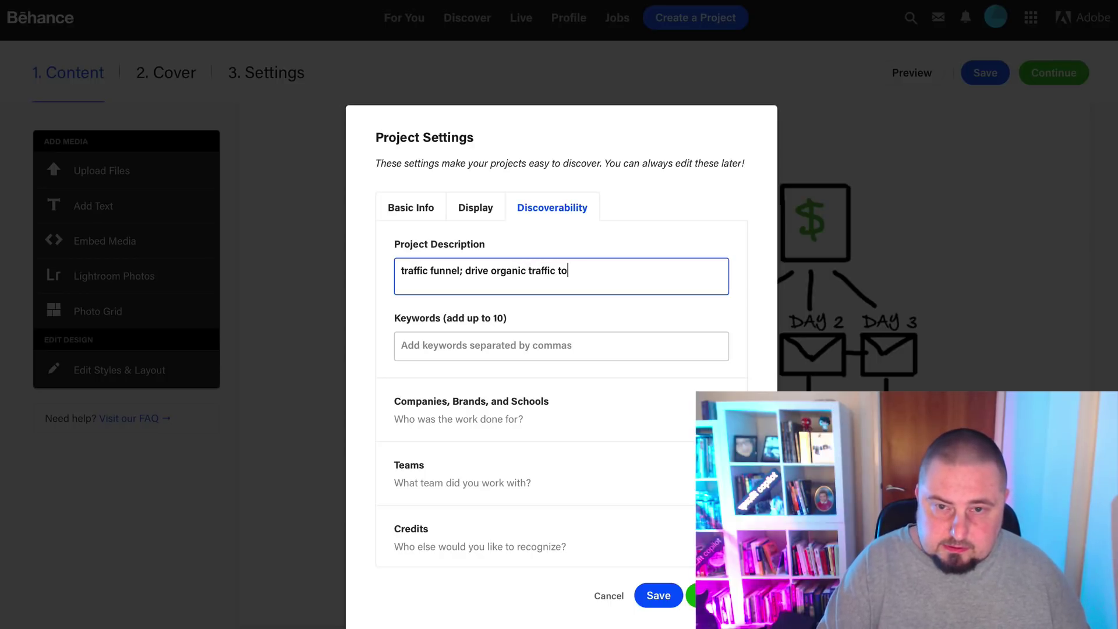
type(" your site for free")
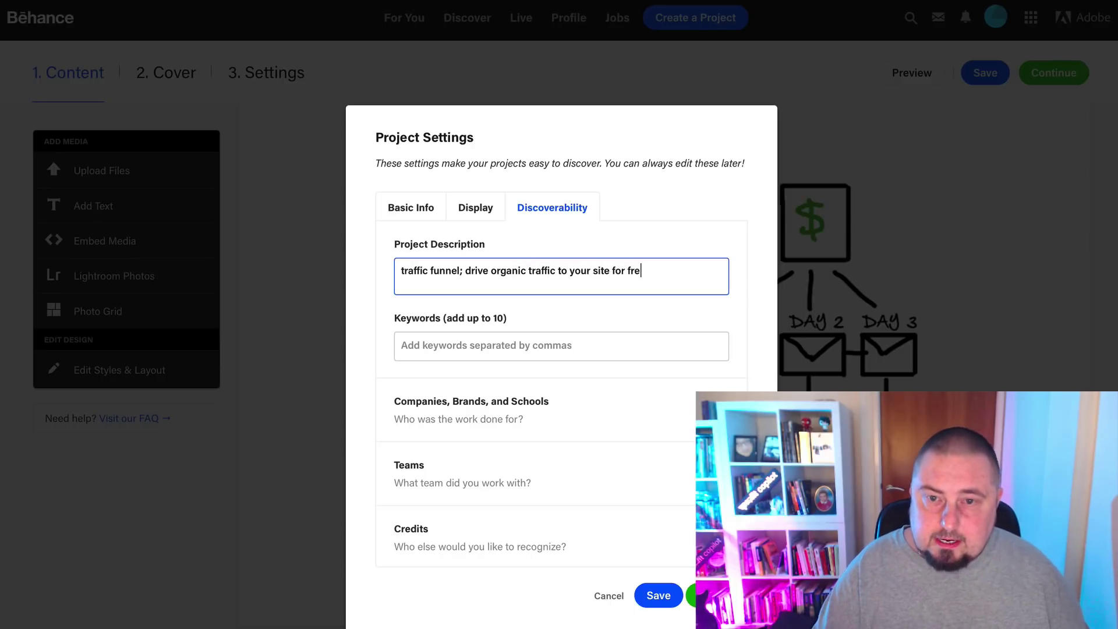
- Add the project keywords "digital marketing" and "blogging", and cancel the project settings without publishing
left_click(584, 357)
type("di")
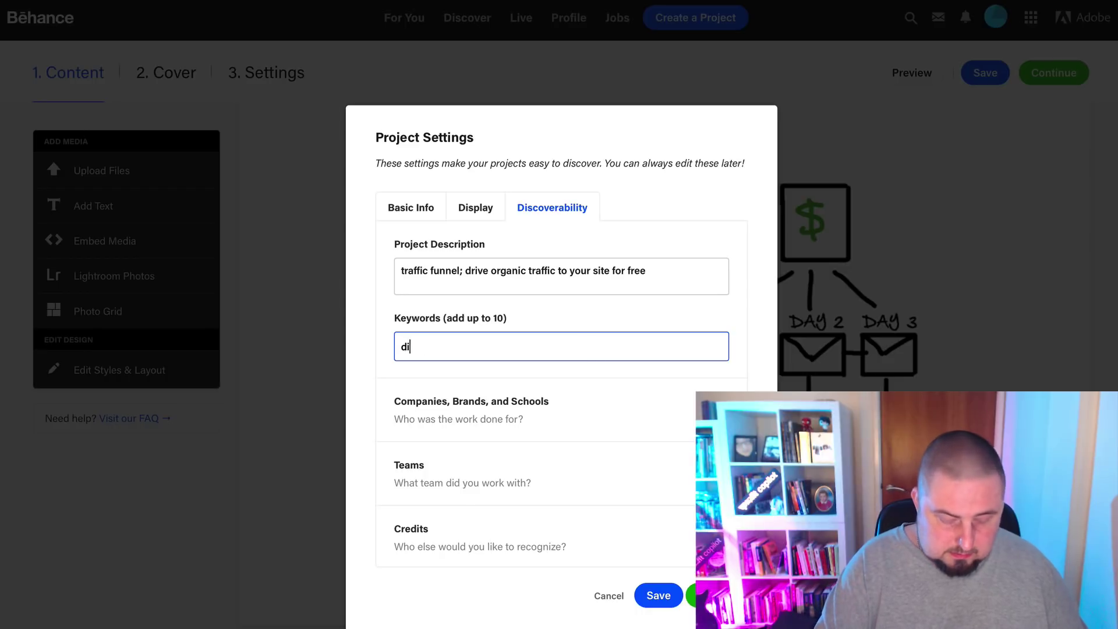
type("gital marketing")
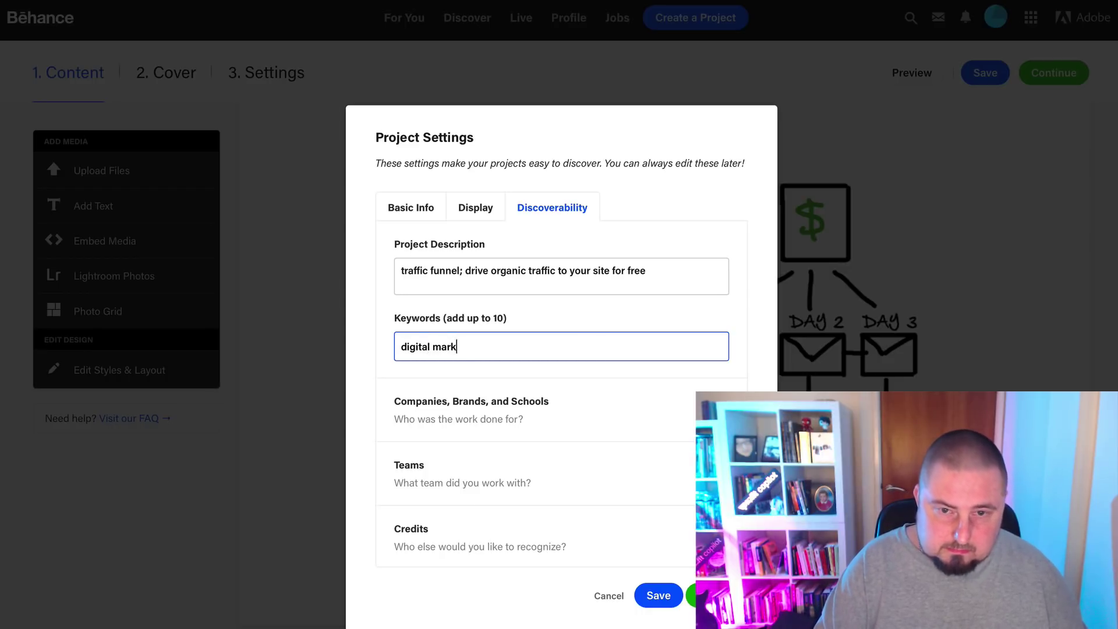
key("Return")
type("blogging")
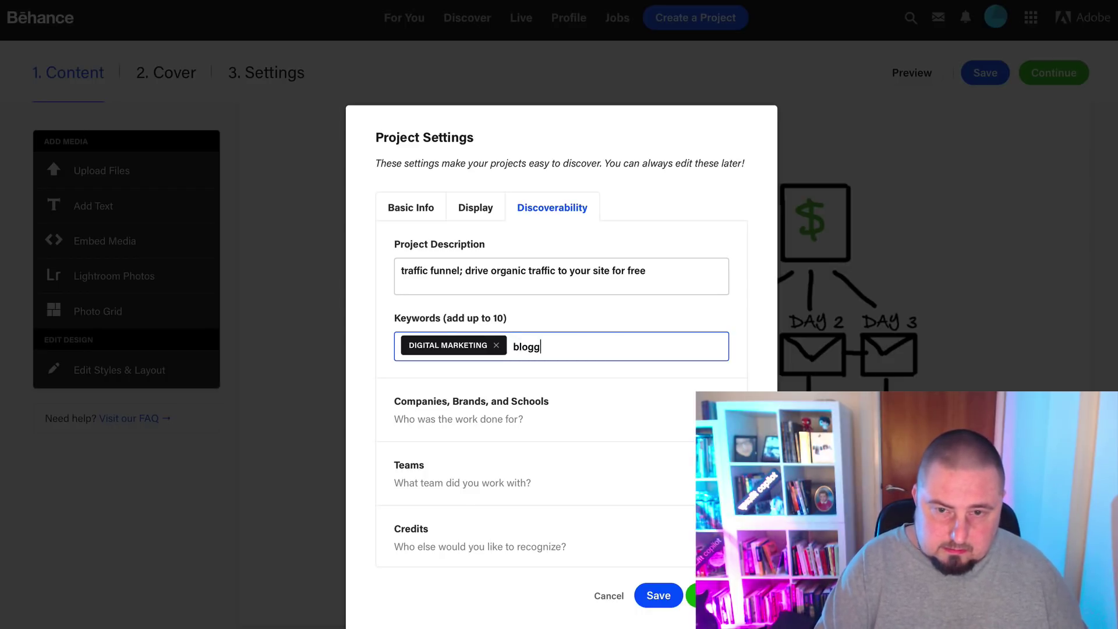
key("Return")
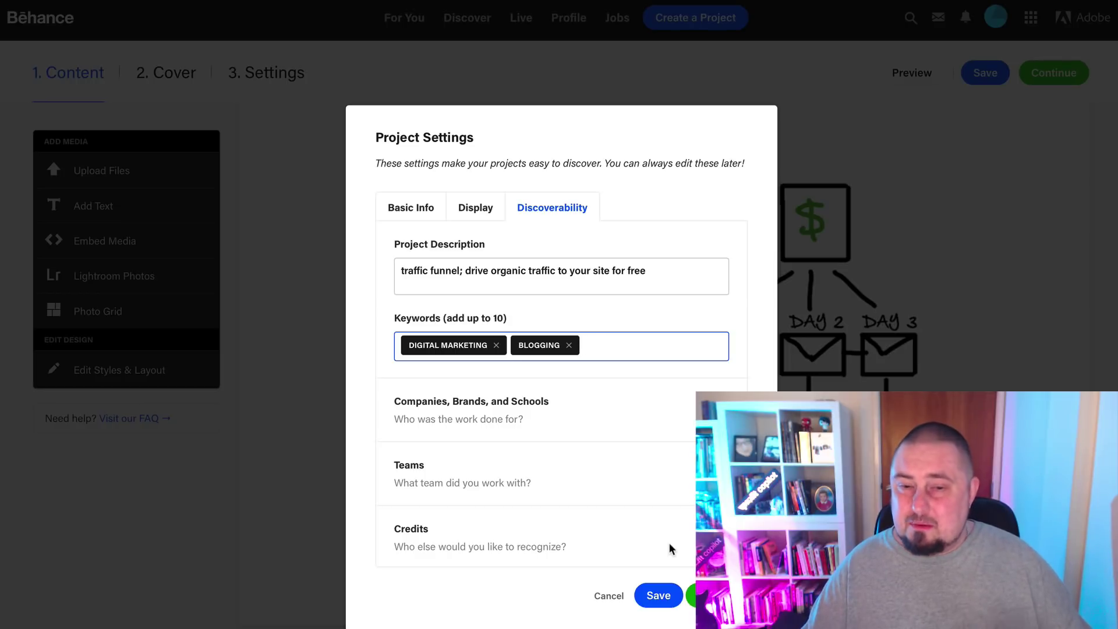
left_click(608, 596)
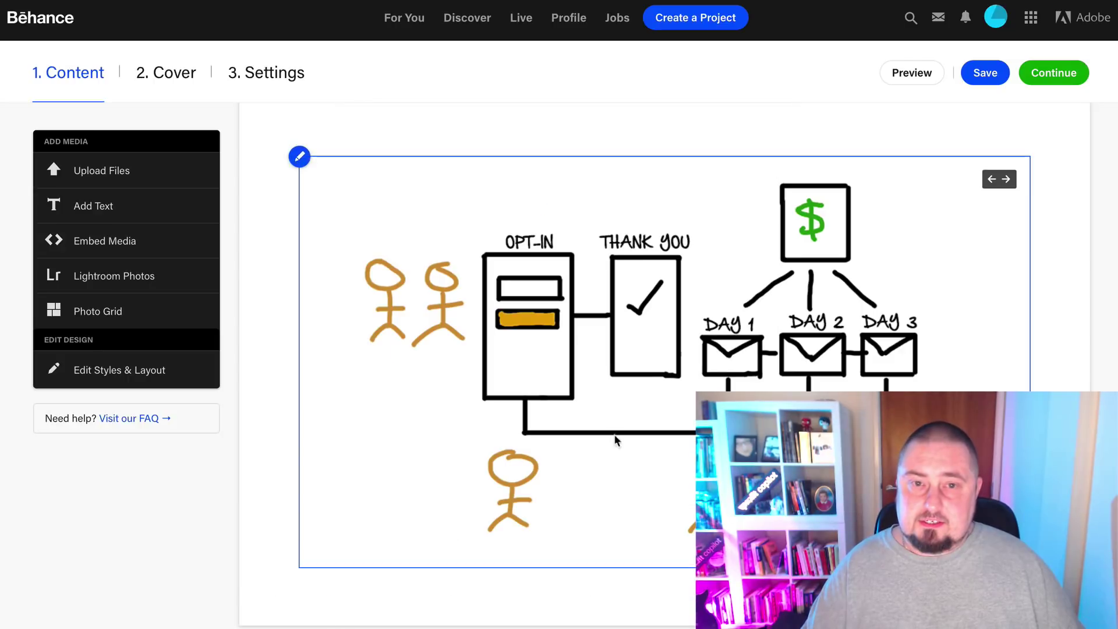